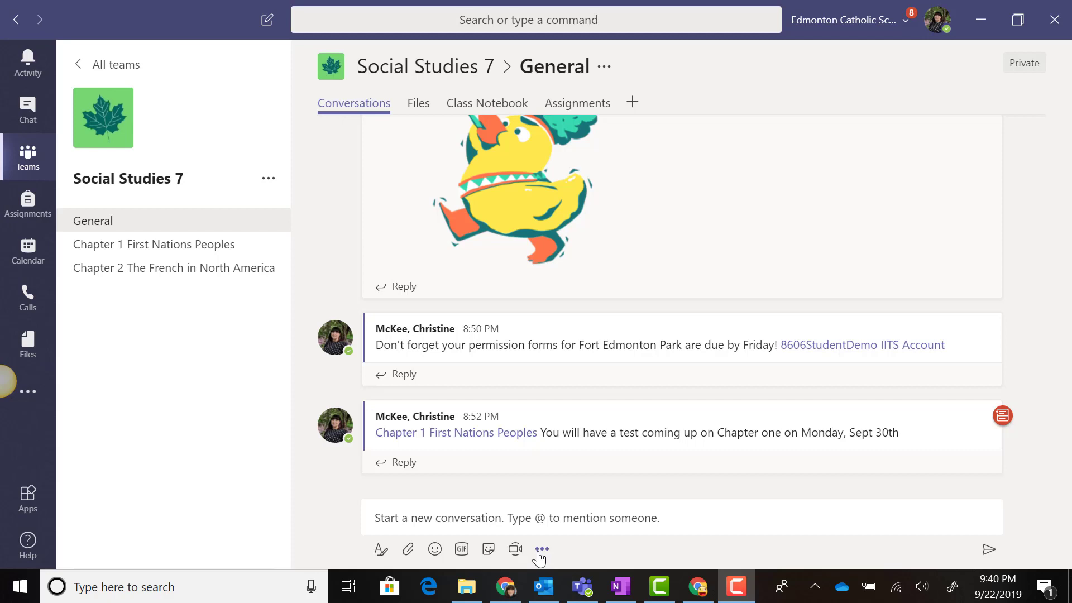
Start a Praise message in the General channel with the Awesome badge and add the student demo account as recipient
left_click(540, 552)
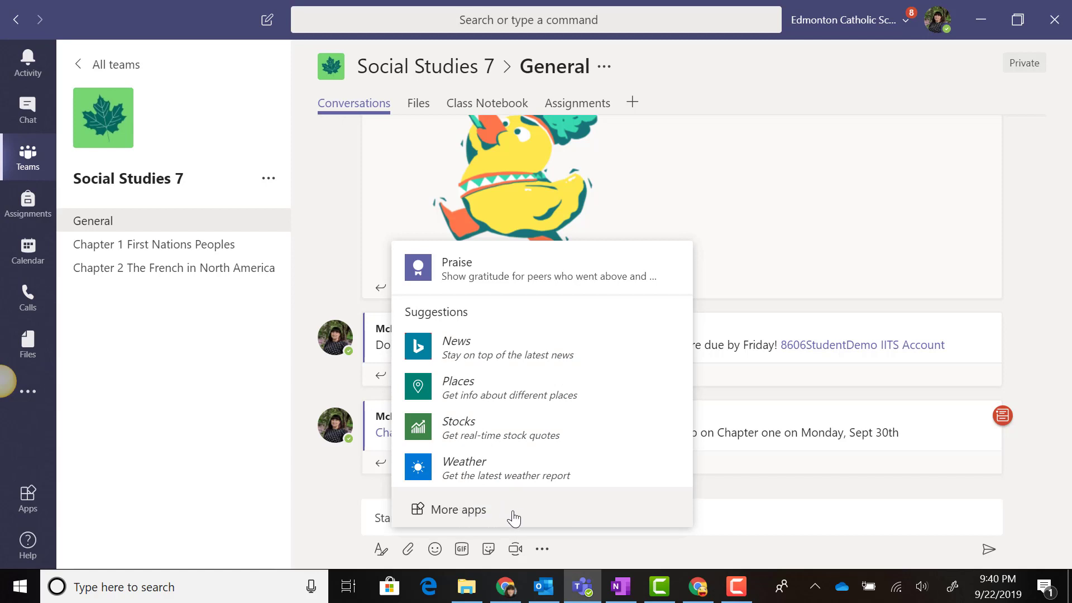
left_click(512, 275)
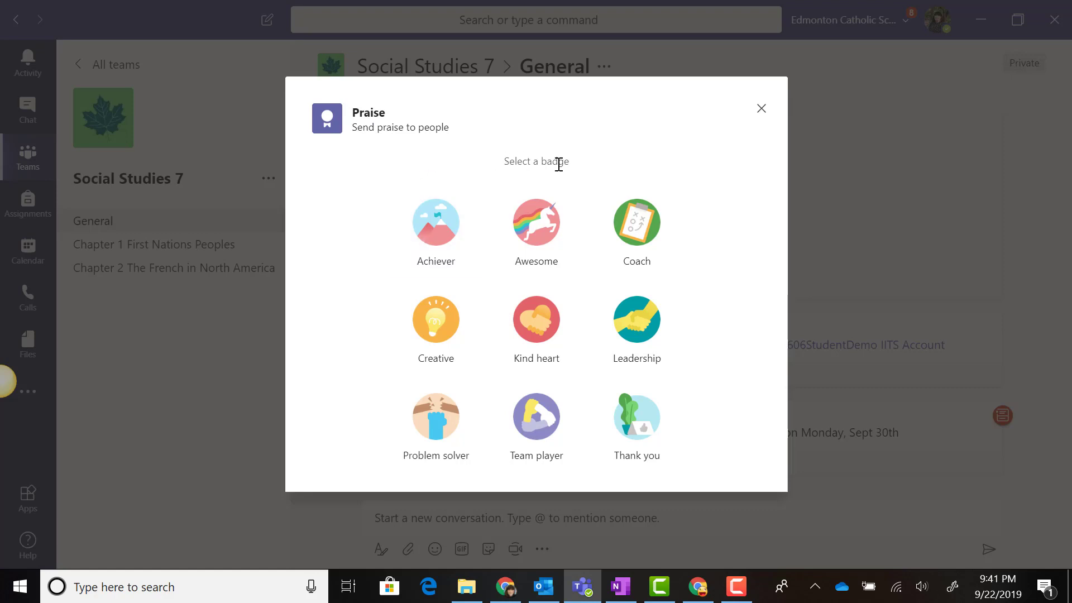
left_click(530, 237)
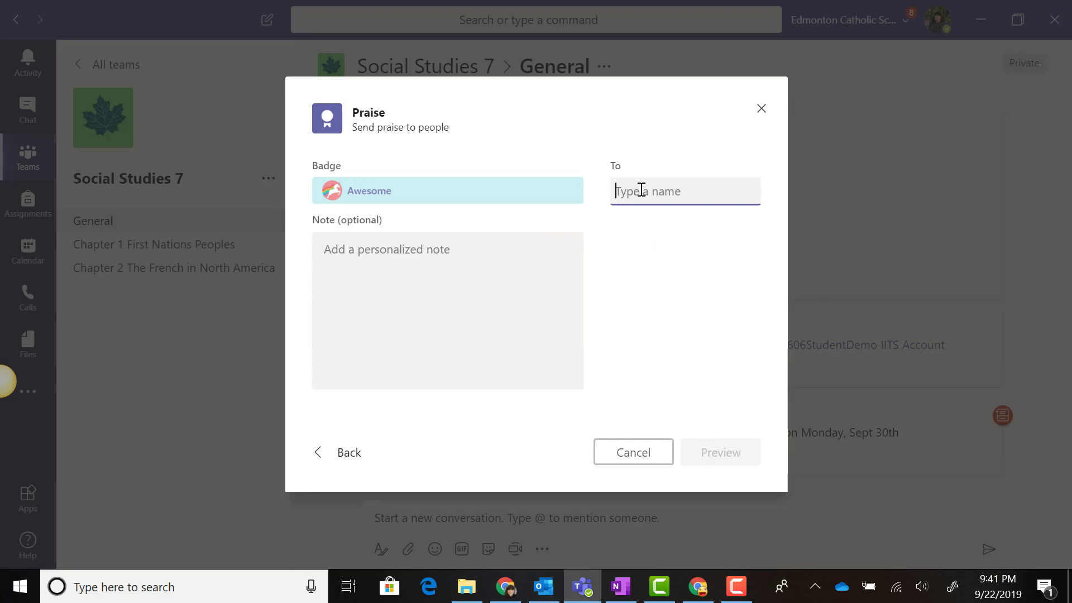
type("8606")
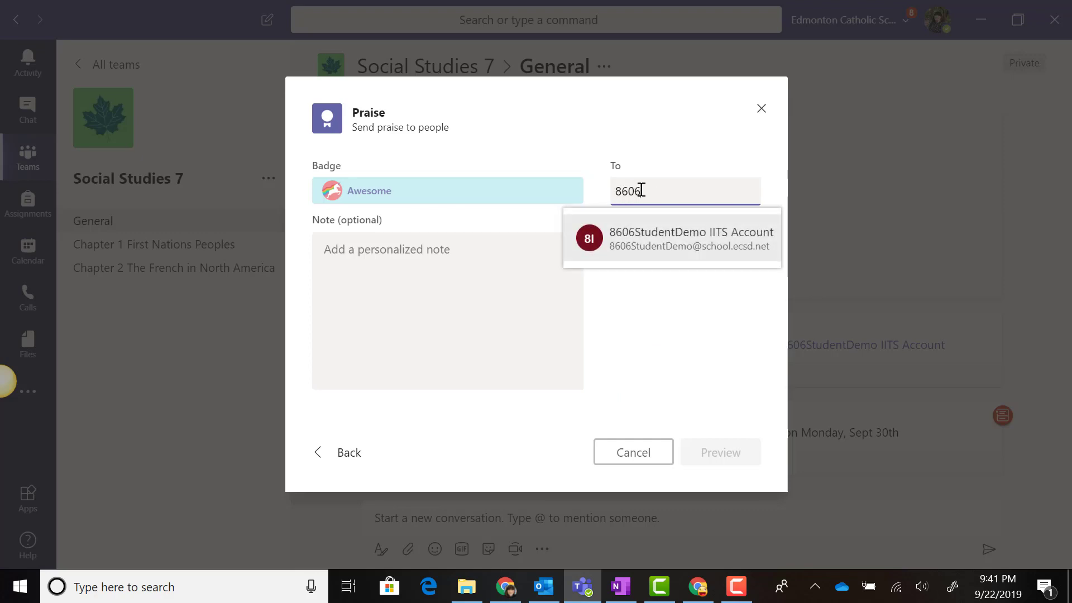
left_click(650, 237)
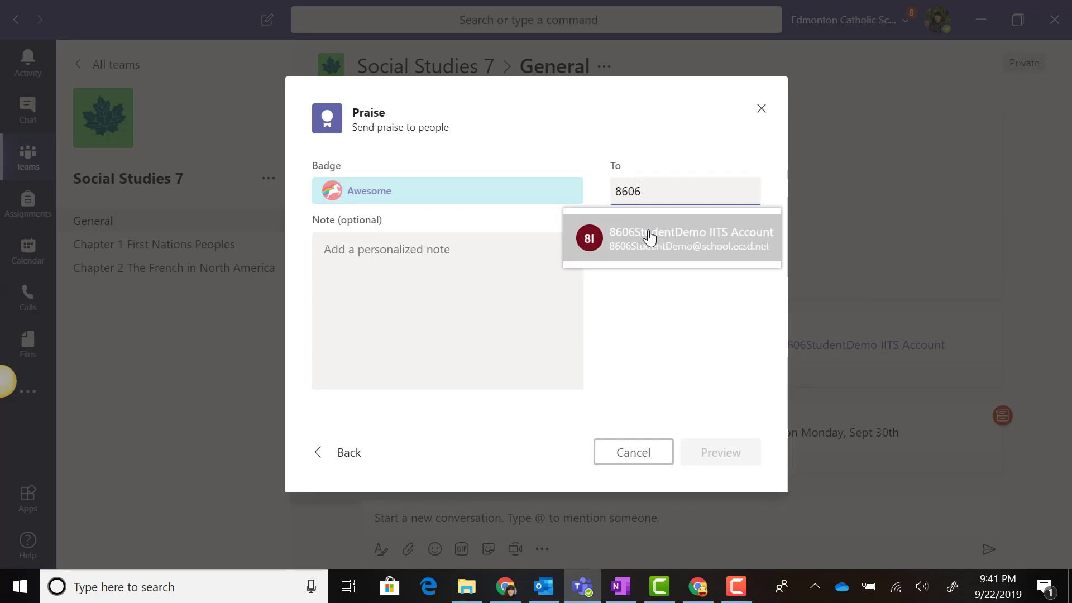
Add the note "Great Work today on your Fur Trade Presentation!" to the praise, preview it and send it
left_click(454, 253)
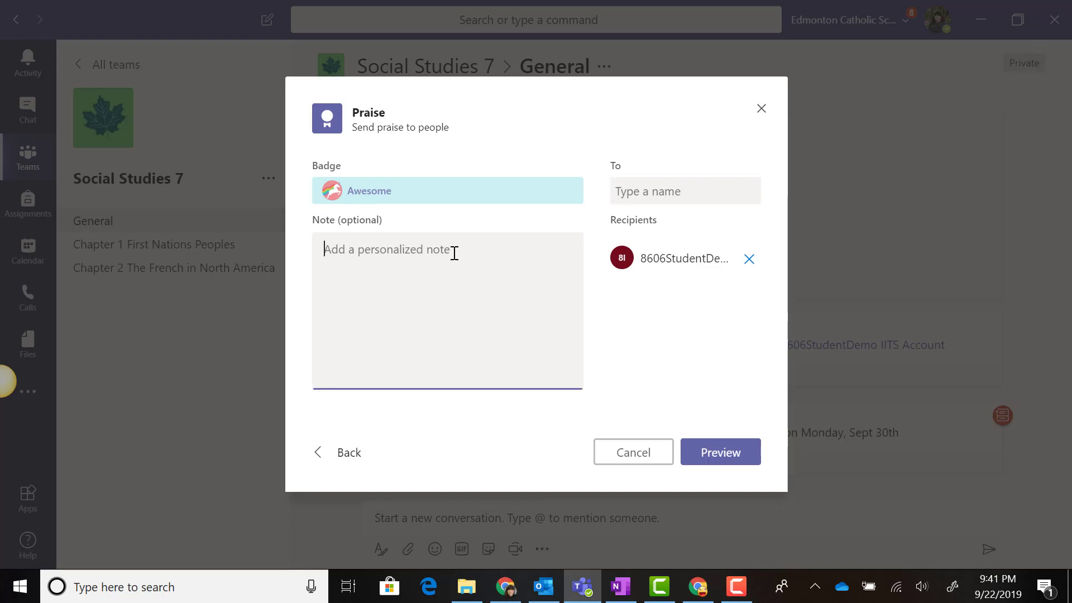
type("Great Work today on your Fur Trade Presentation!")
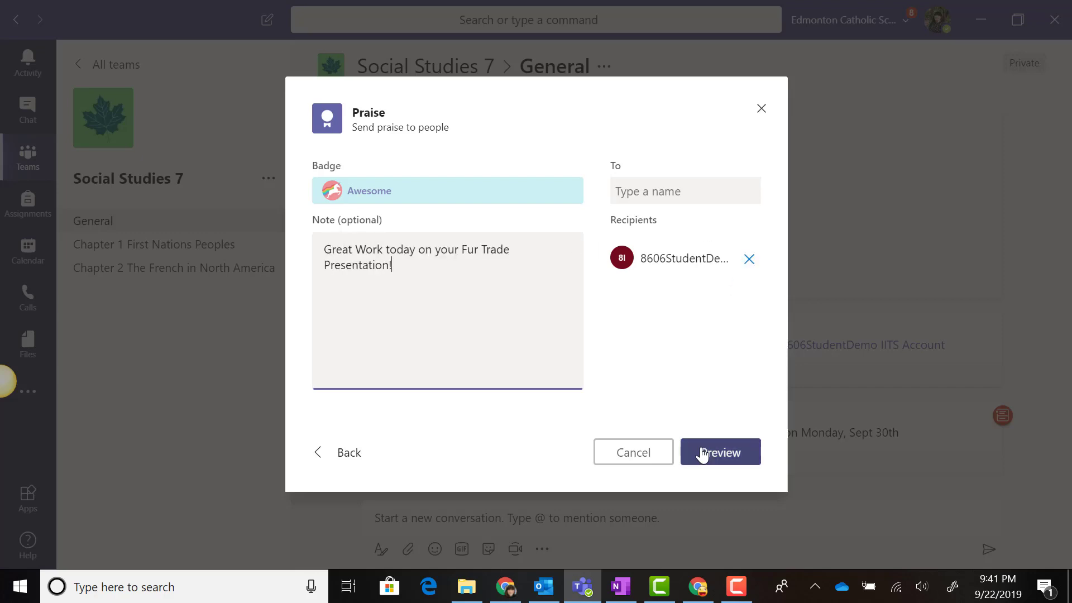
left_click(702, 455)
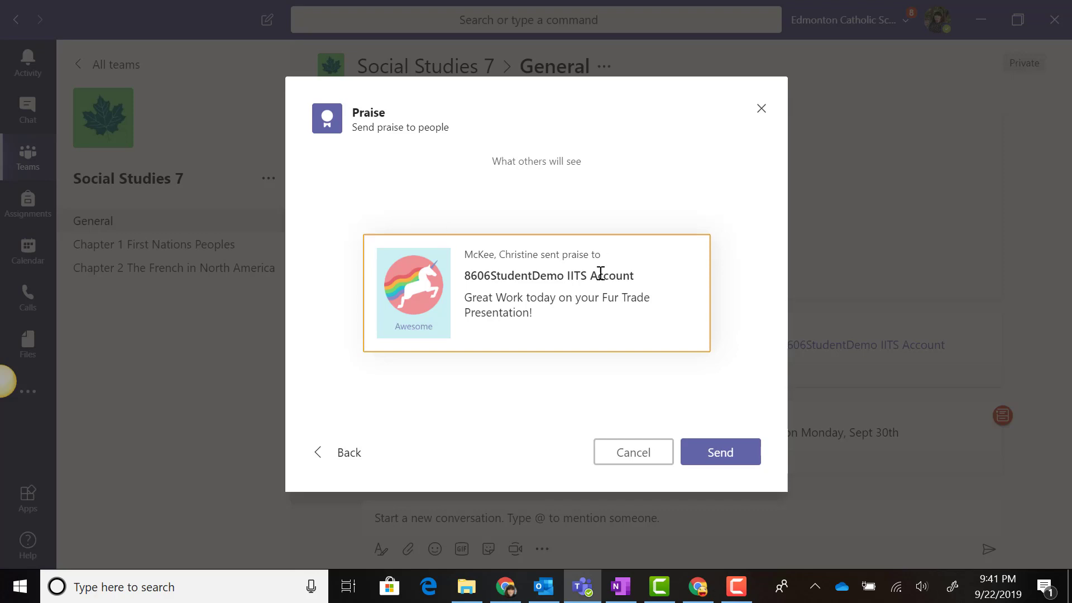
left_click(699, 453)
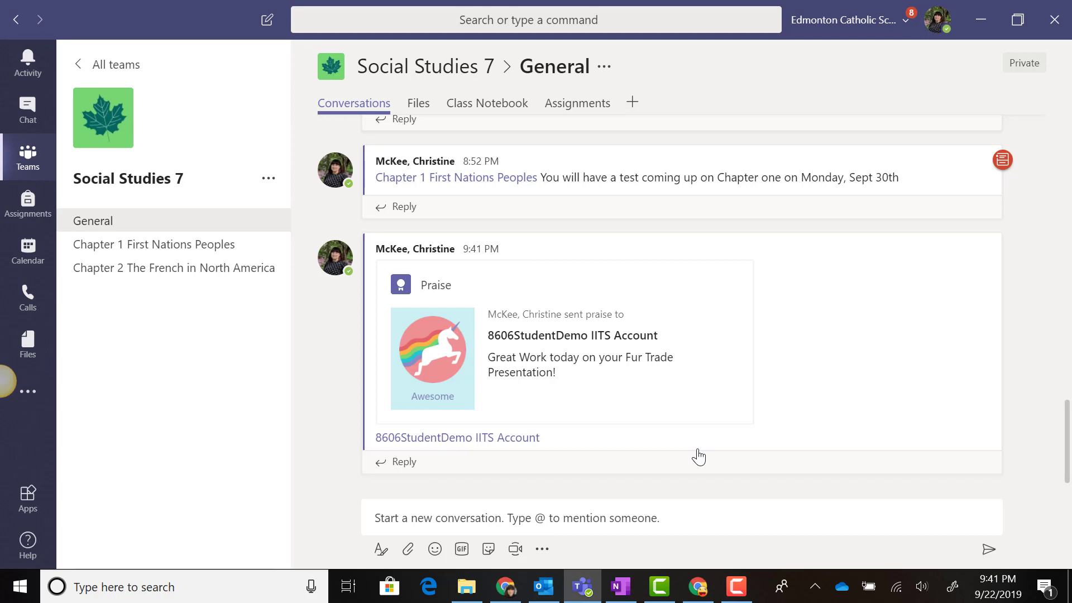
View the posted praise from the student's account in Chrome and return to the teacher's Teams window
left_click(695, 596)
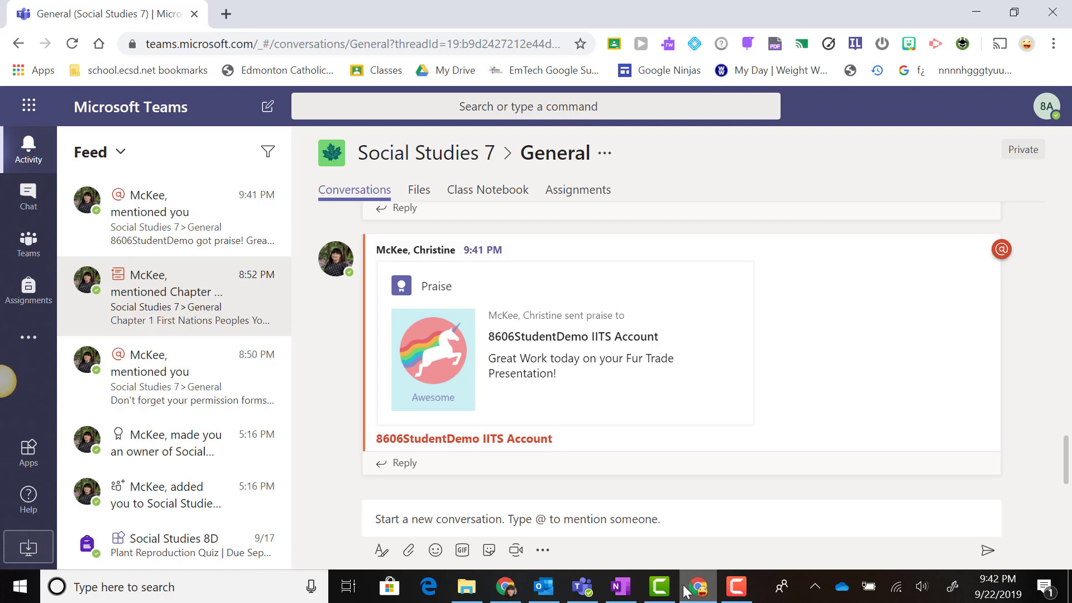
left_click(583, 586)
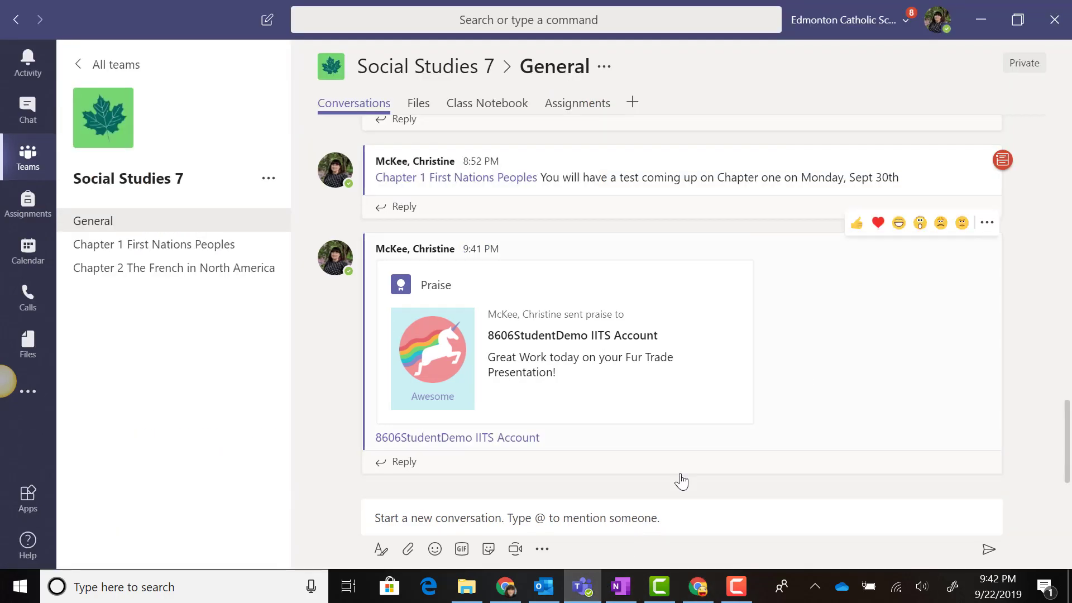
Find the Wikipedia Search app among the messaging apps and add it to Teams
left_click(542, 552)
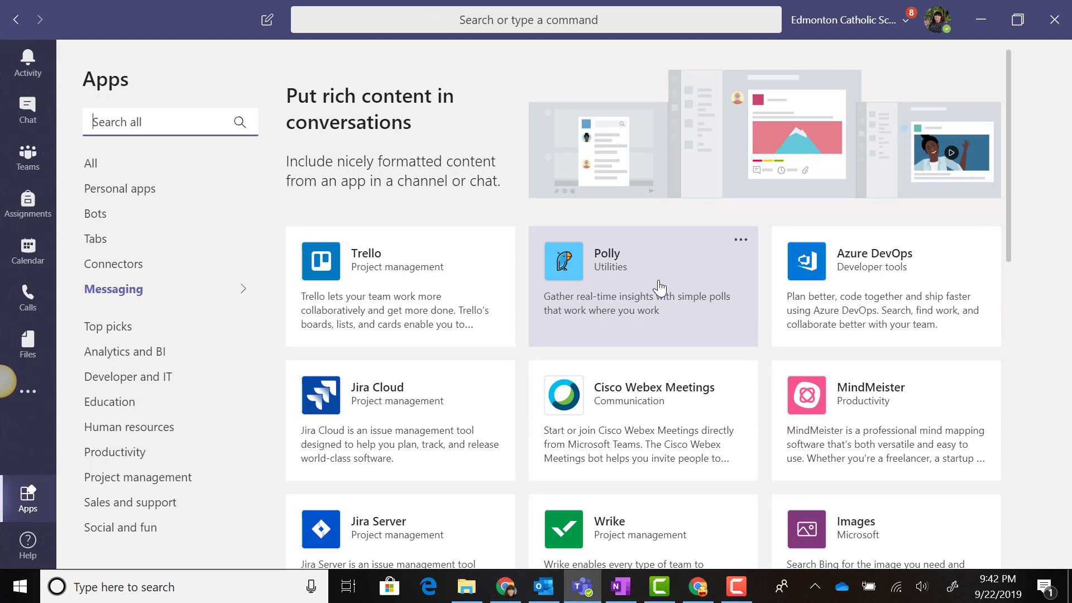
scroll(659, 288, "down", 1)
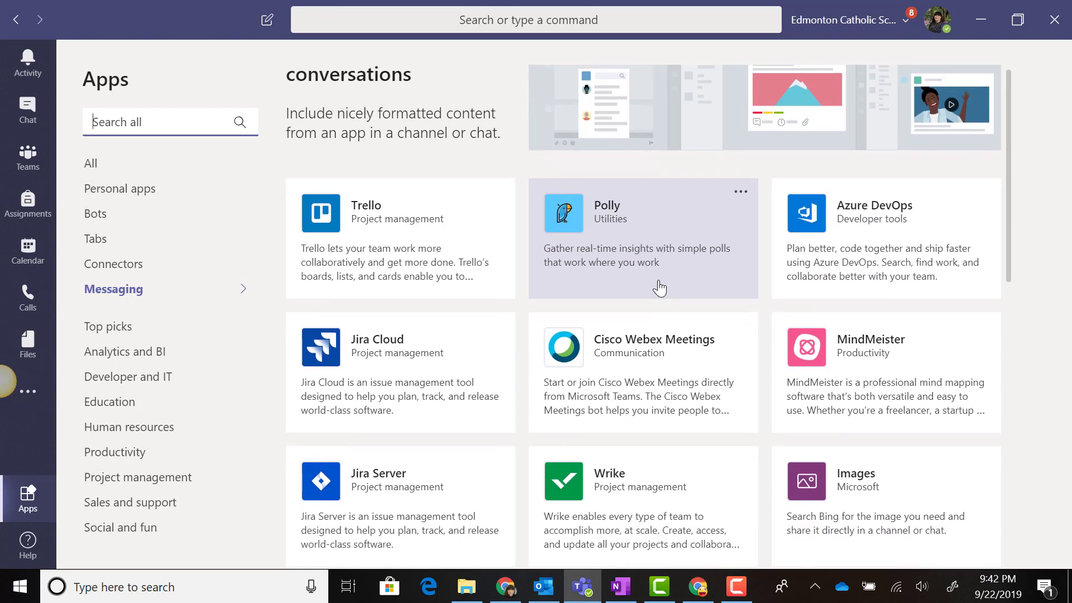
scroll(659, 288, "down", 2)
scroll(659, 287, "down", 4)
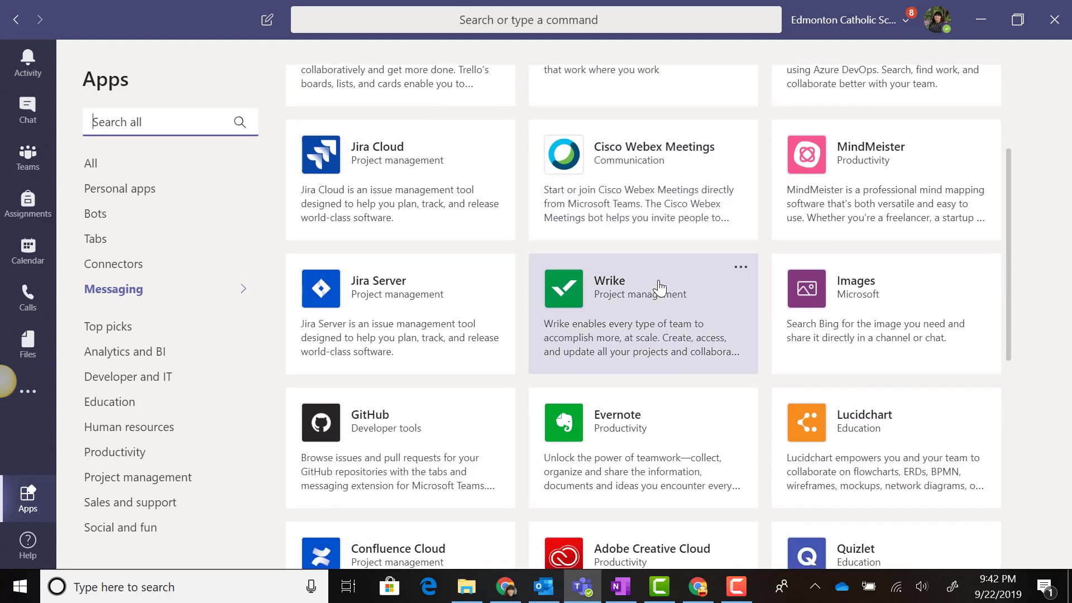
scroll(660, 286, "down", 1)
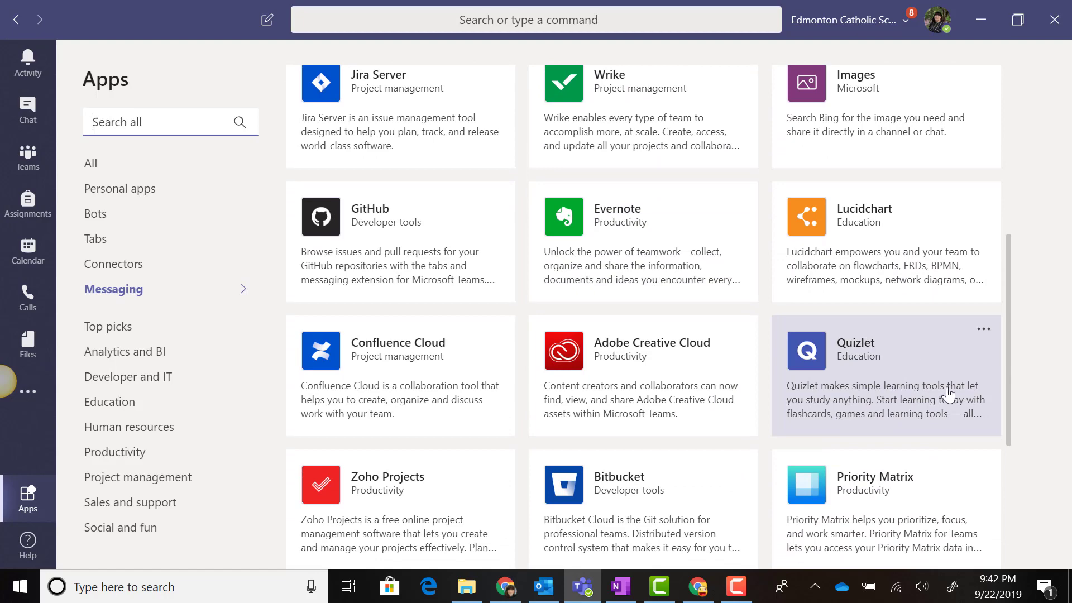
scroll(732, 370, "down", 10)
scroll(735, 372, "down", 1)
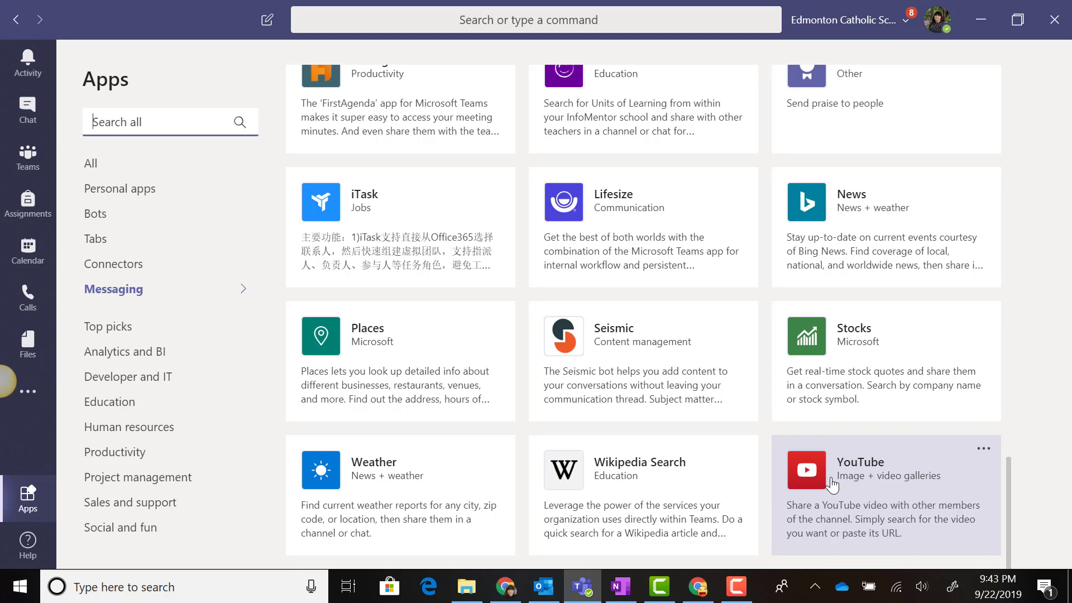
left_click(610, 489)
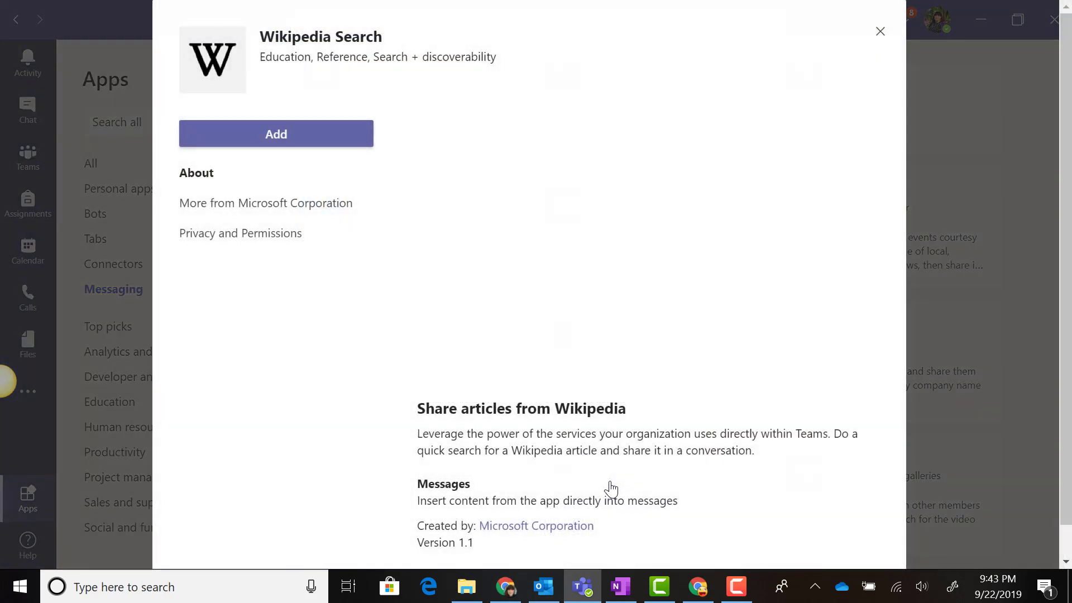
left_click(256, 145)
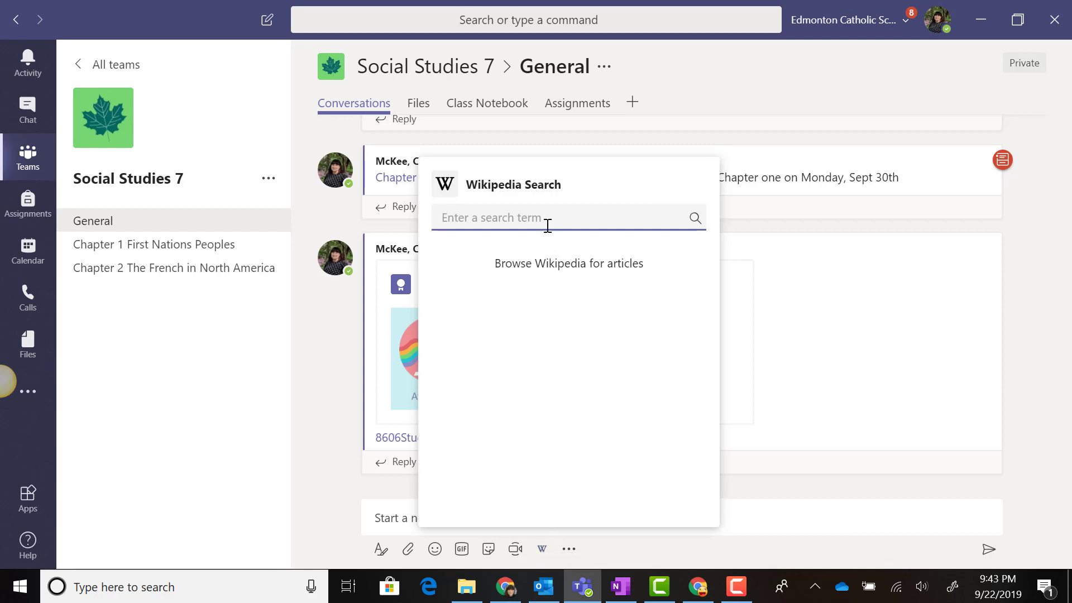
Search Wikipedia for "Fur Trade" and post the "North American fur trade" article with the message "Please read the above article"
left_click(542, 553)
left_click(541, 553)
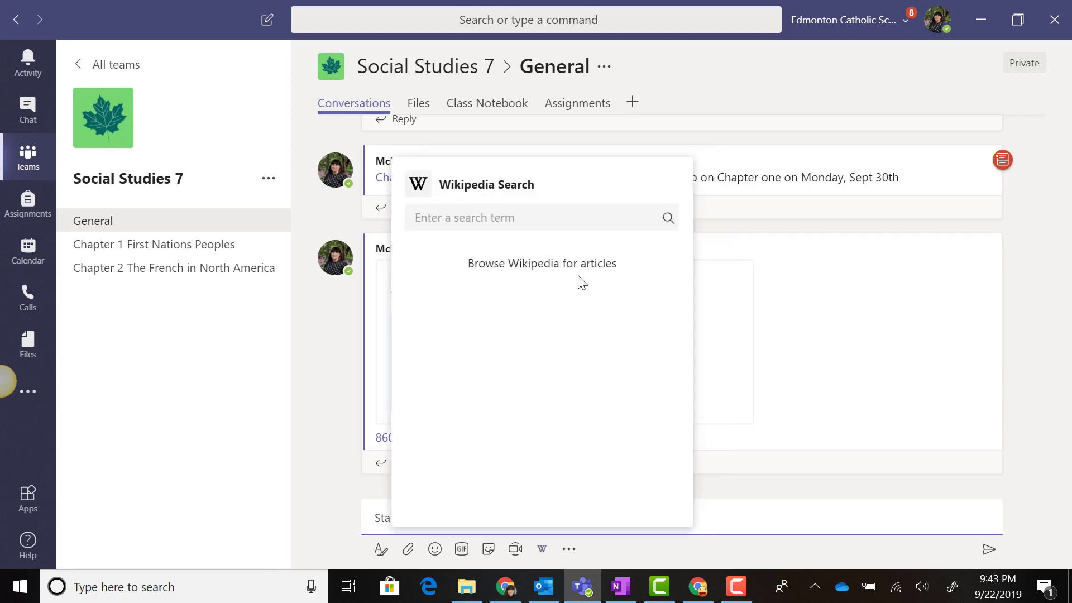
left_click(555, 218)
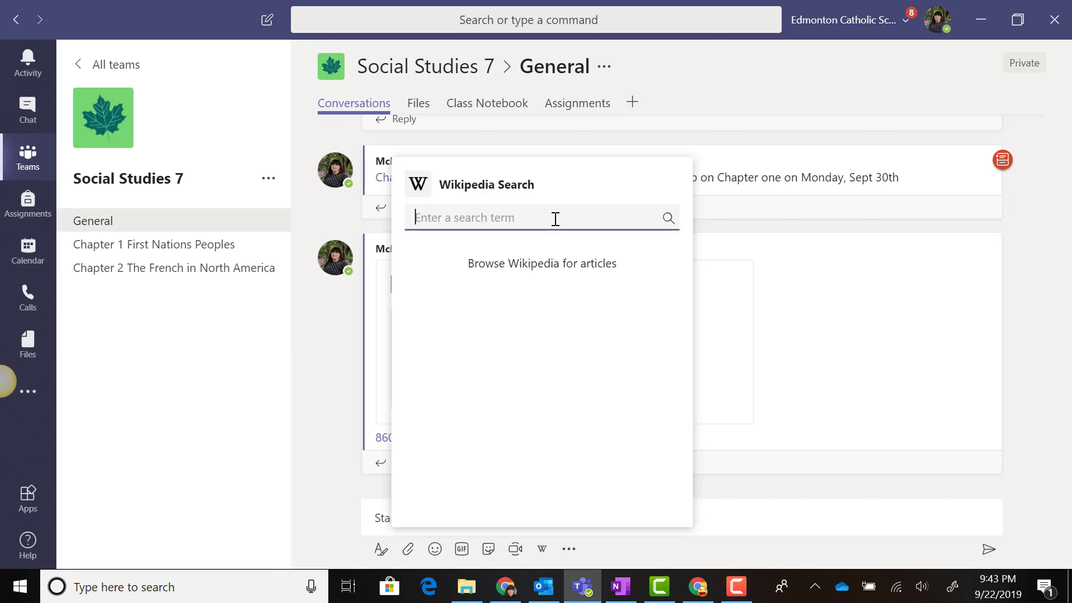
type("Fur Trade")
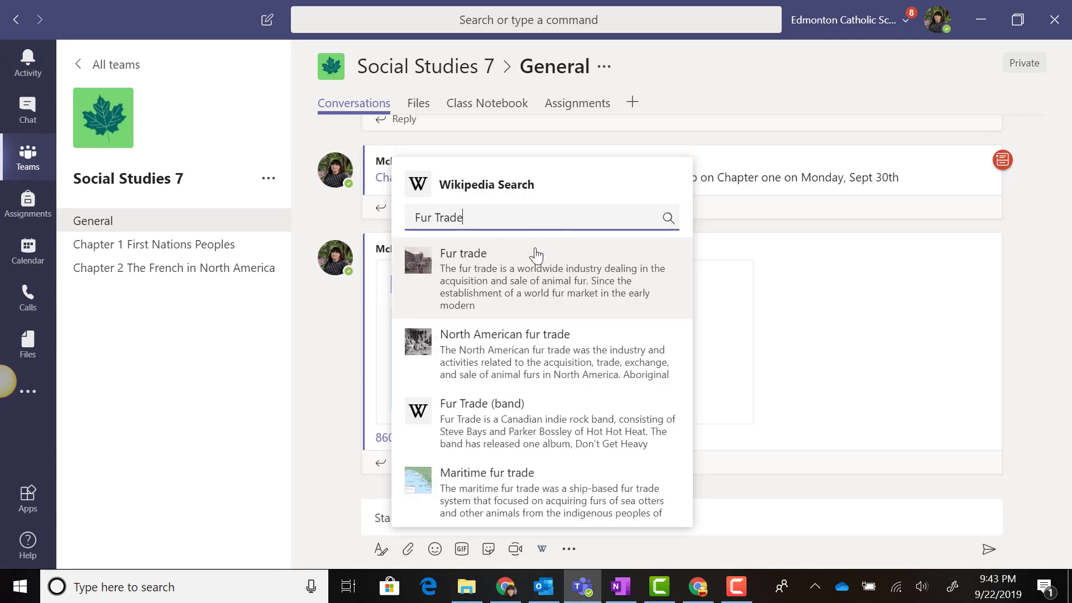
left_click(511, 354)
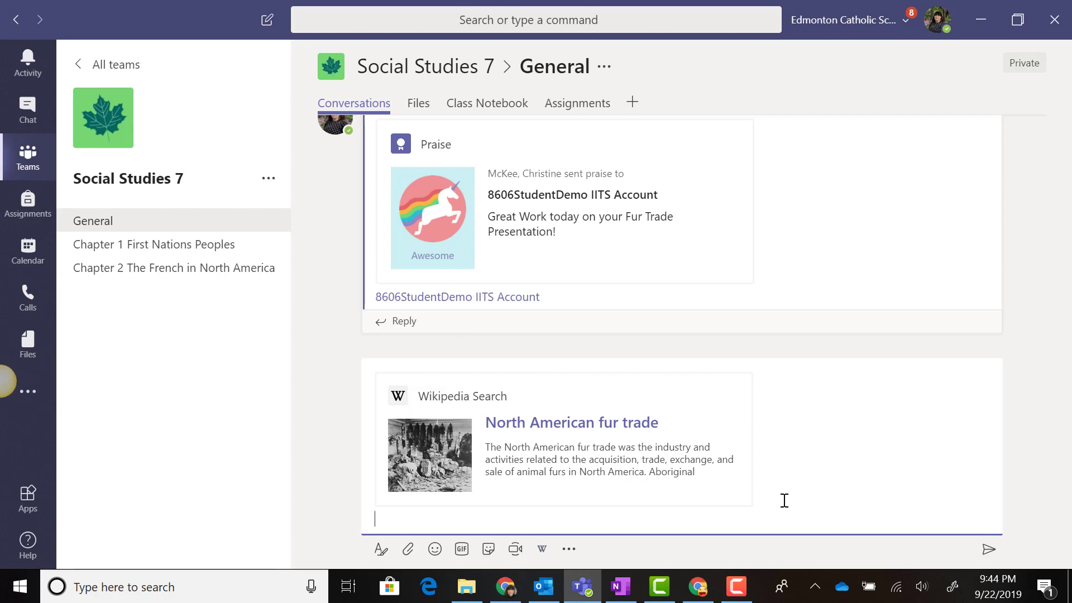
type("Please read the above article")
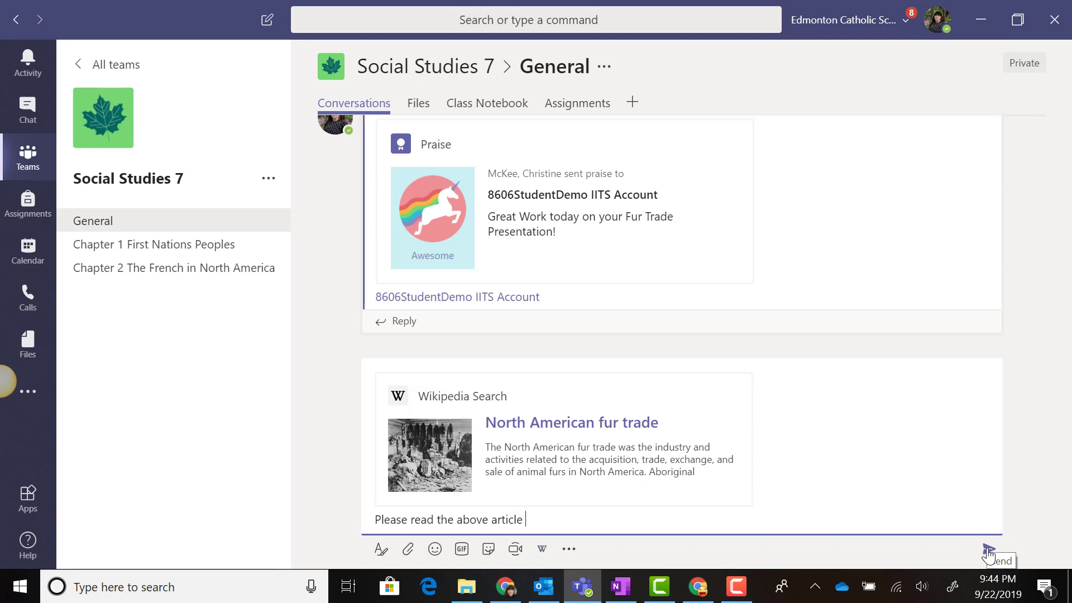
left_click(987, 552)
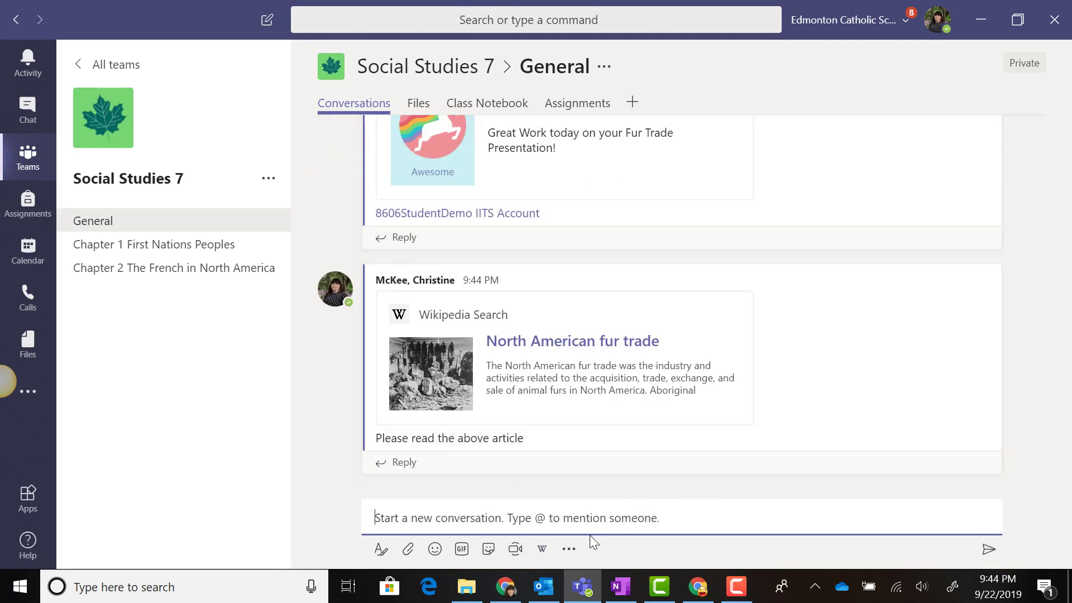
Find the YouTube app among the messaging apps and add it to Teams
left_click(569, 550)
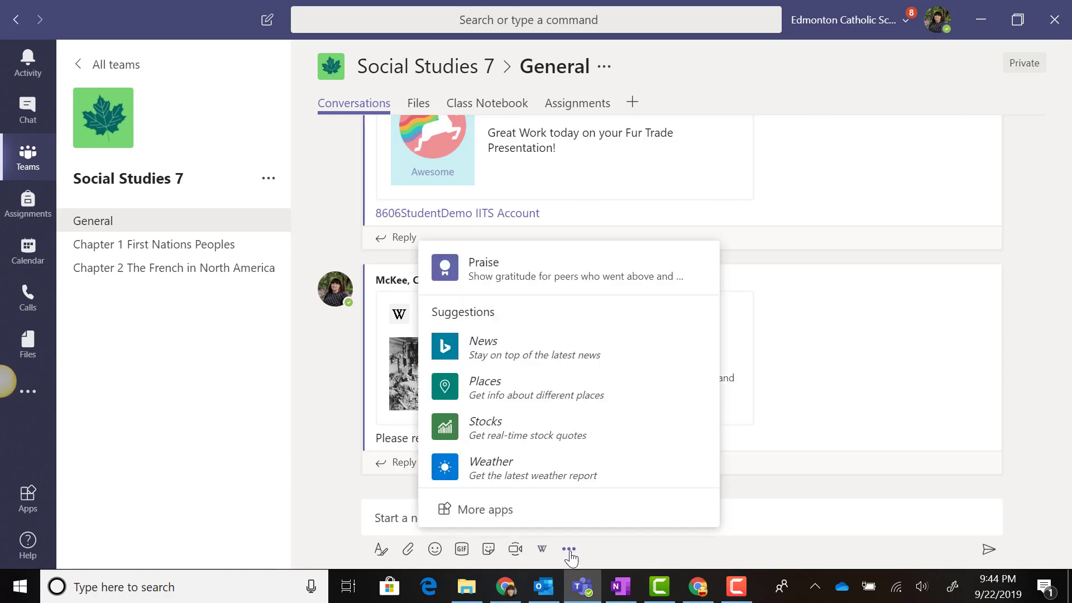
left_click(558, 521)
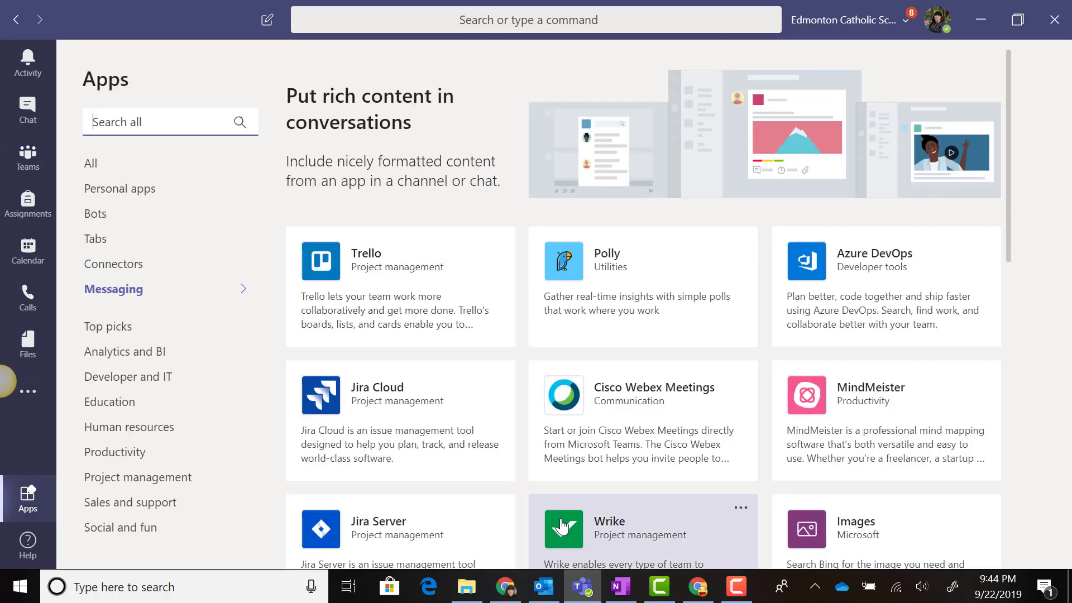
scroll(752, 351, "down", 12)
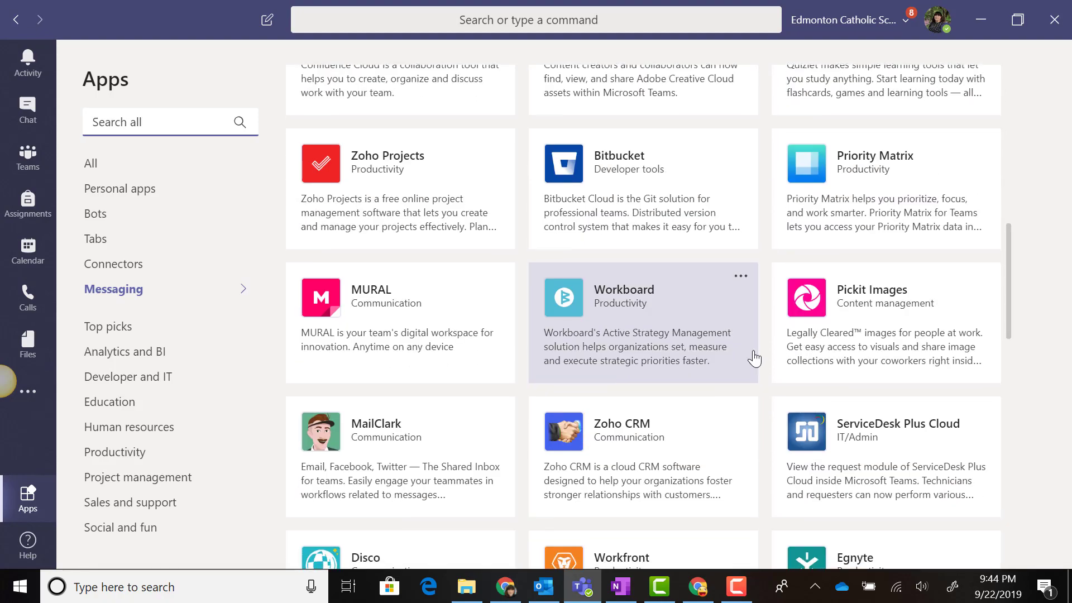
scroll(754, 358, "down", 20)
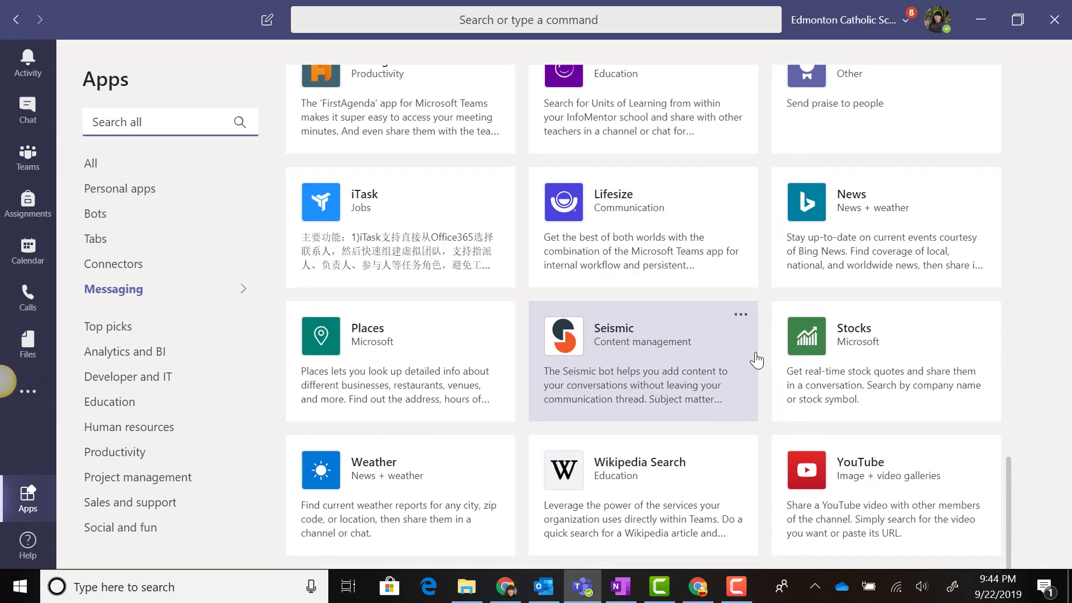
left_click(887, 485)
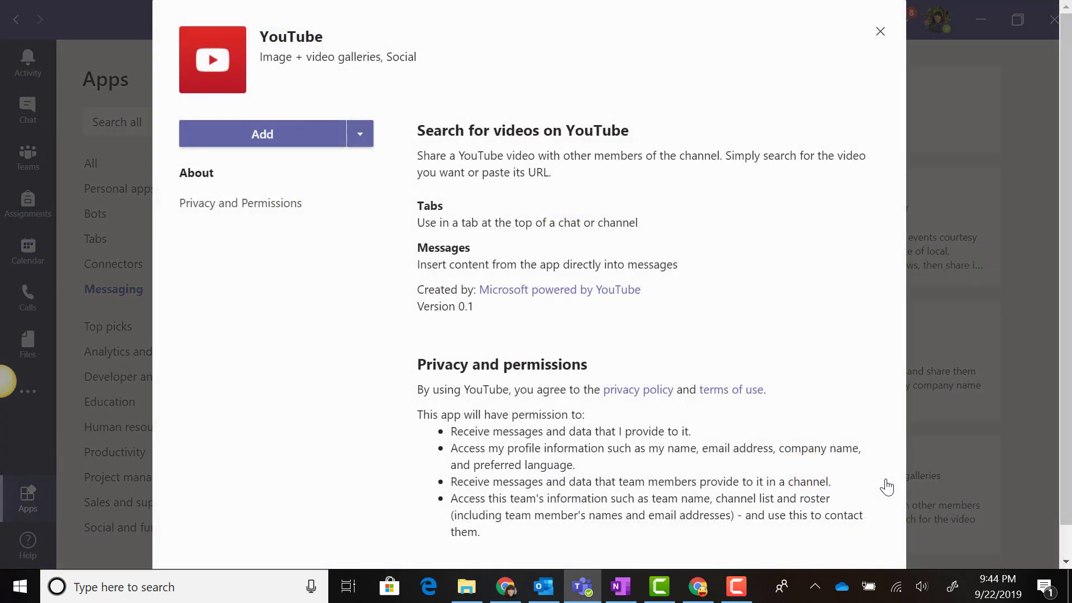
left_click(273, 144)
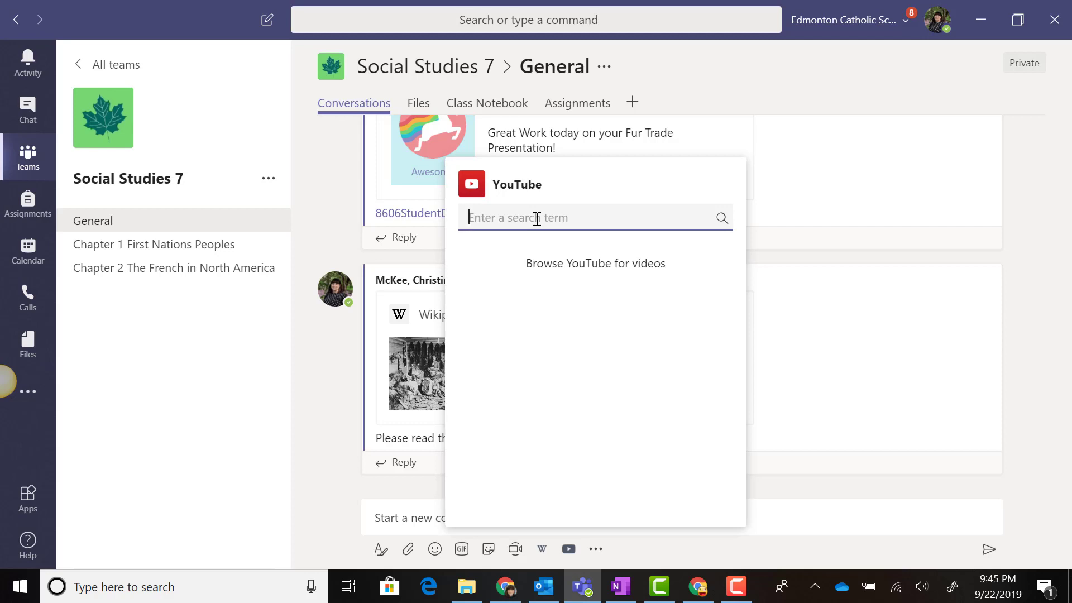
Search YouTube for "Crash Course Vikings" and post the 09:20 video of that title to the General channel
type("Crash Course Vikings")
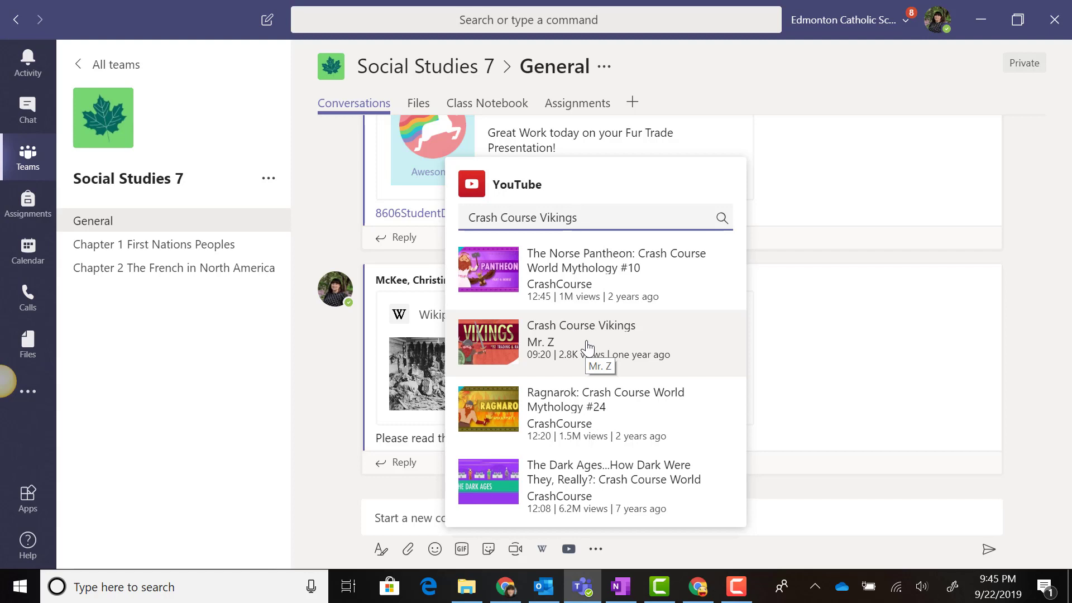
left_click(587, 347)
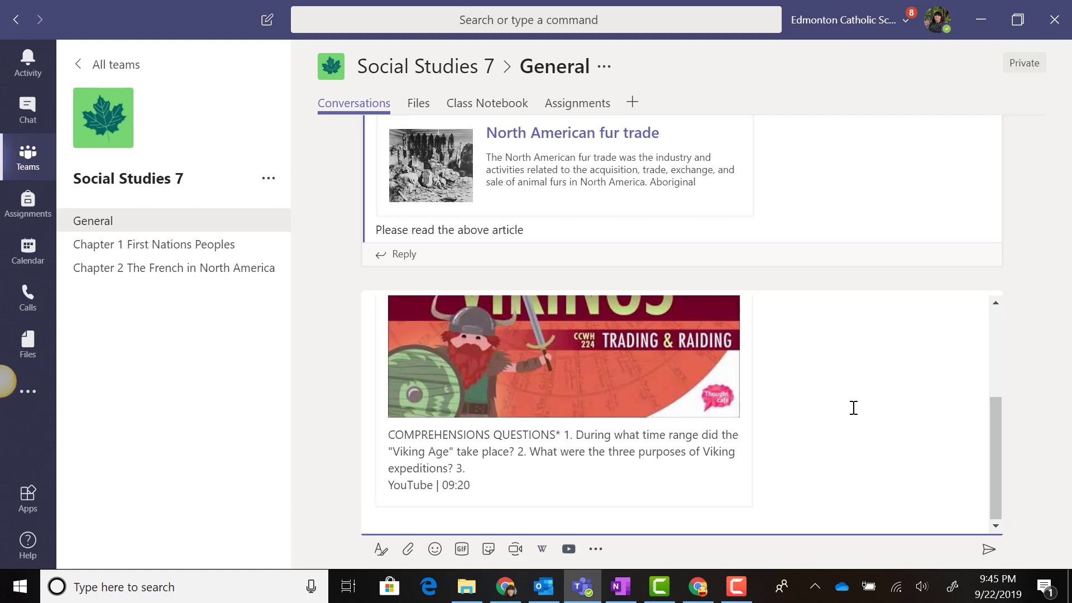
left_click(988, 553)
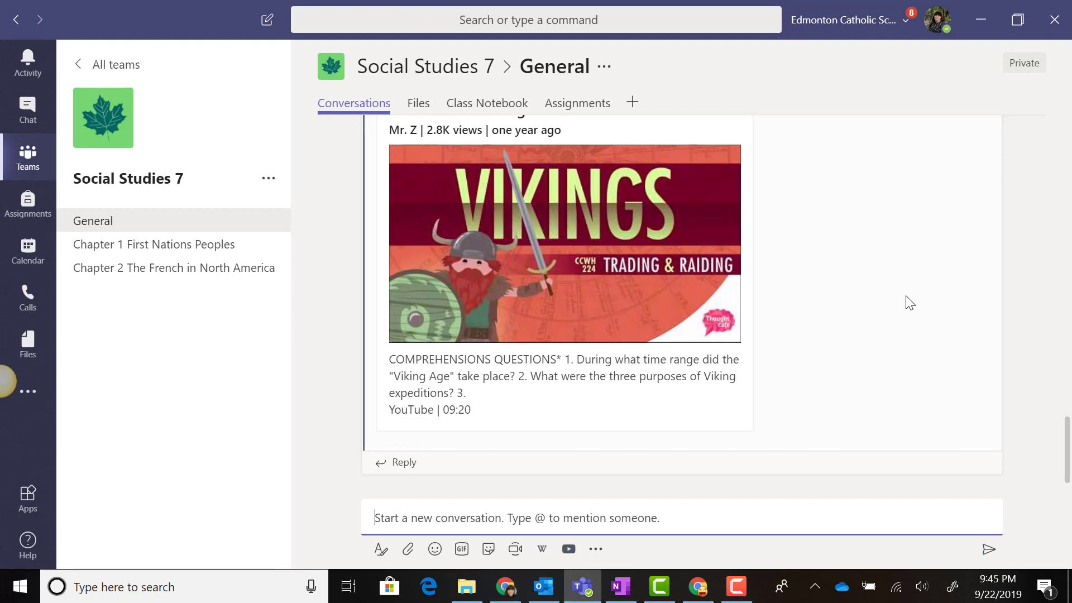
Find the Polly app among the messaging apps and set it up for the Social Studies 7 team's General channel
left_click(596, 550)
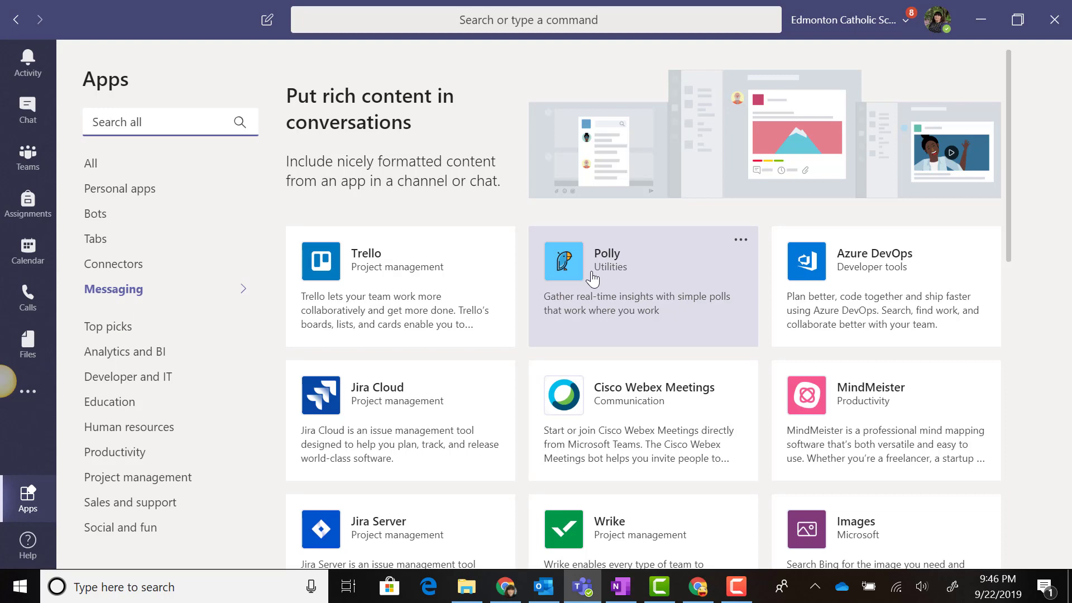
left_click(592, 278)
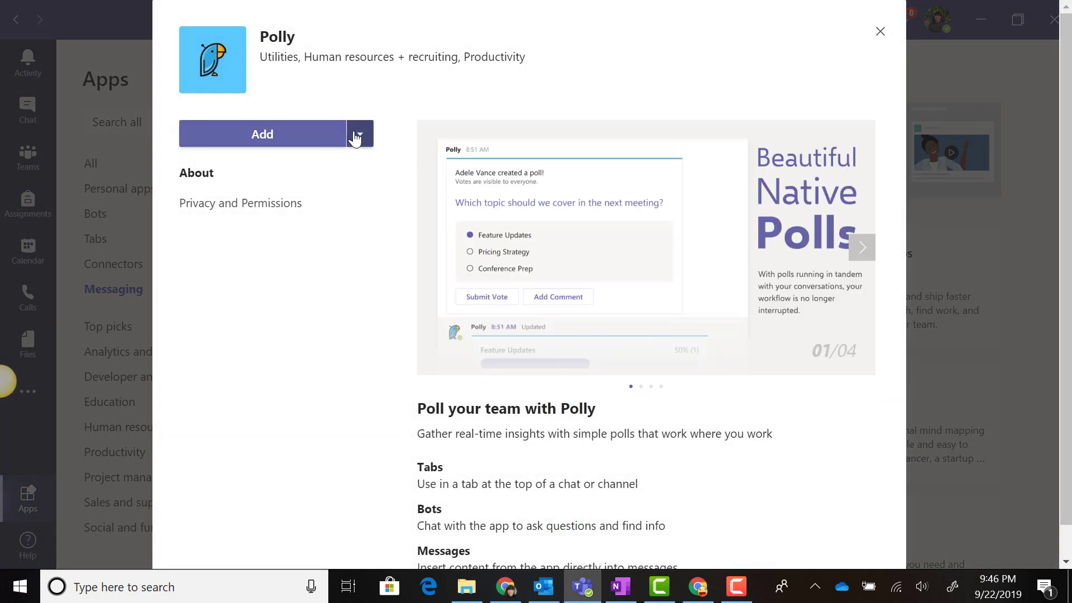
left_click(355, 138)
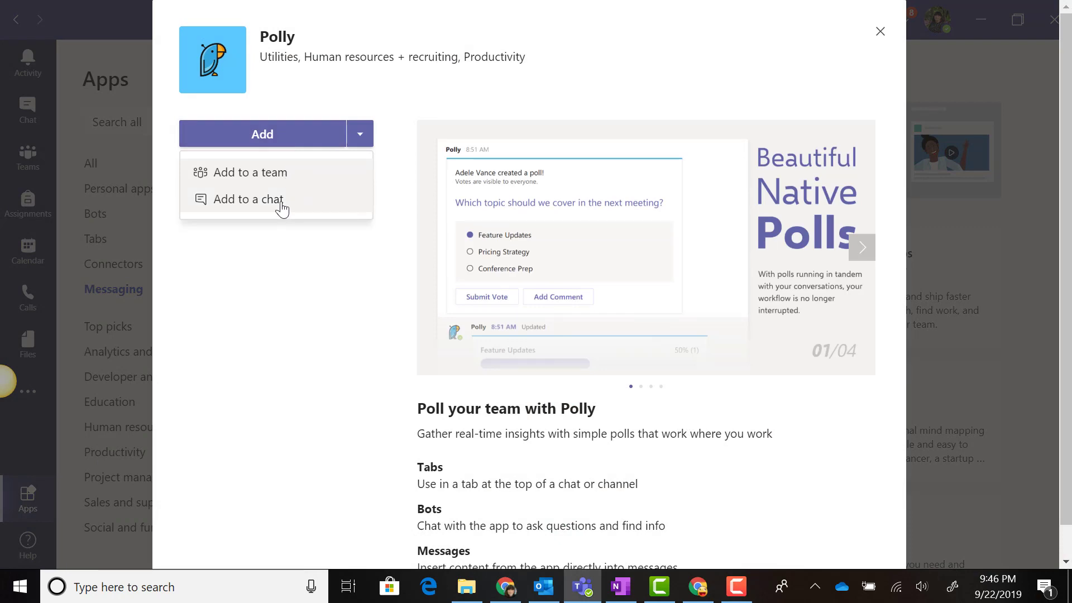
left_click(282, 172)
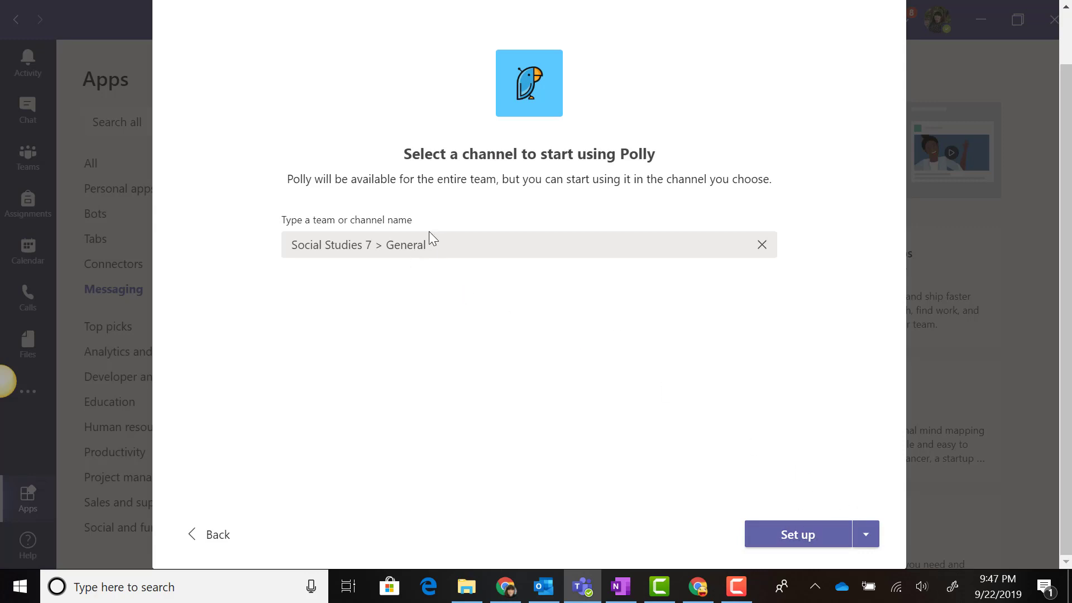
left_click(803, 537)
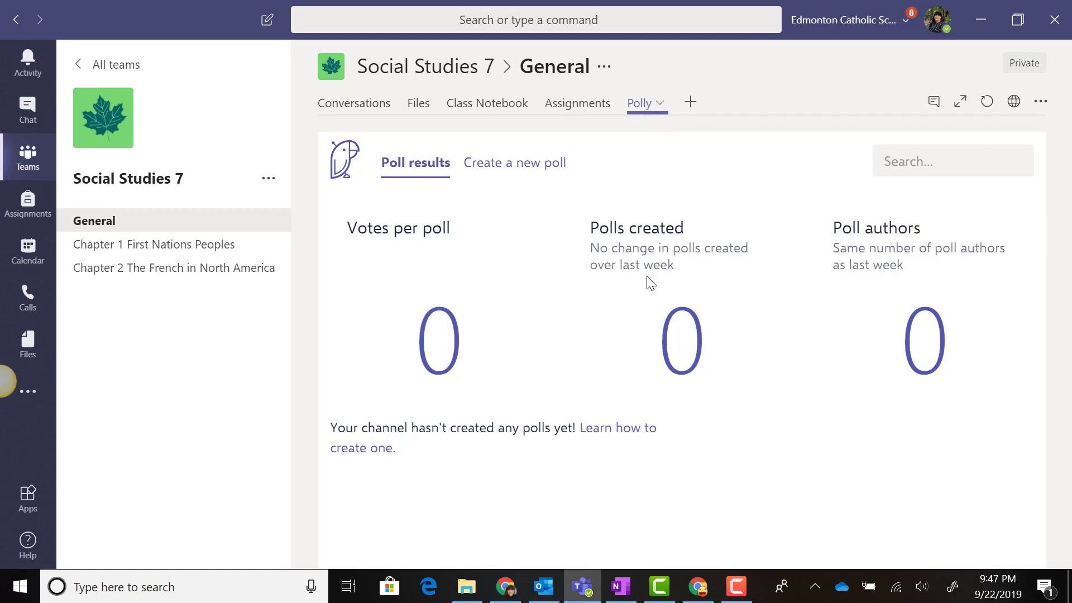
Return to the General channel's conversations and start a new poll with Polly
left_click(359, 102)
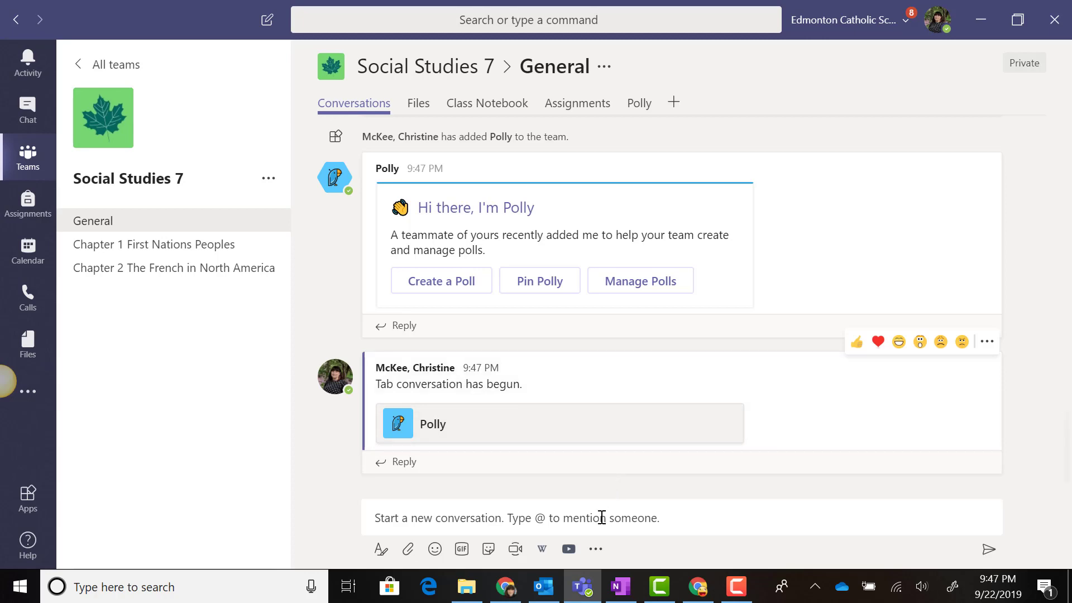
left_click(594, 549)
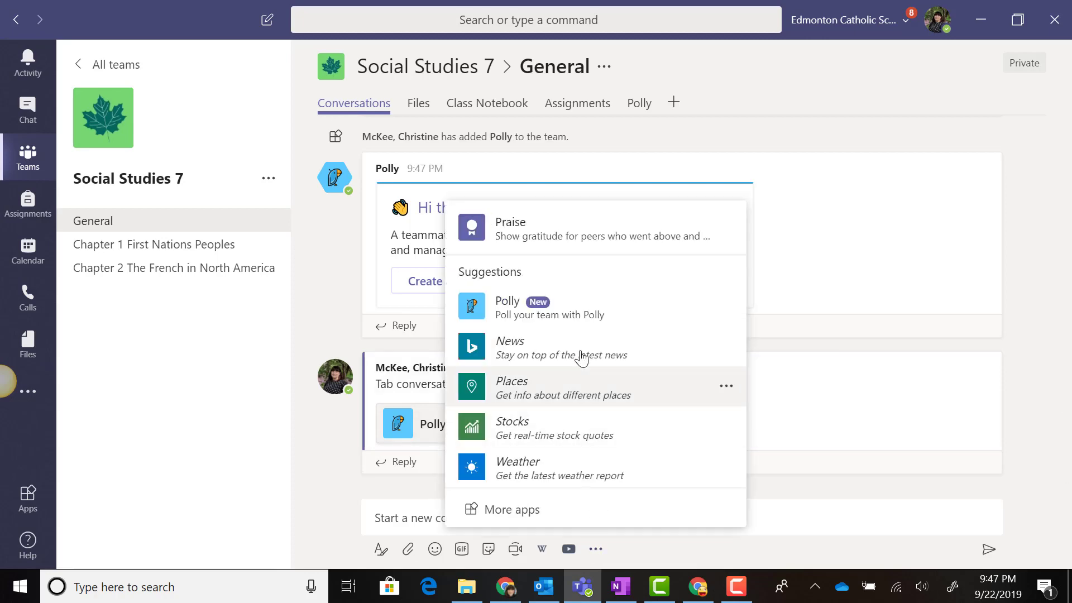
left_click(573, 309)
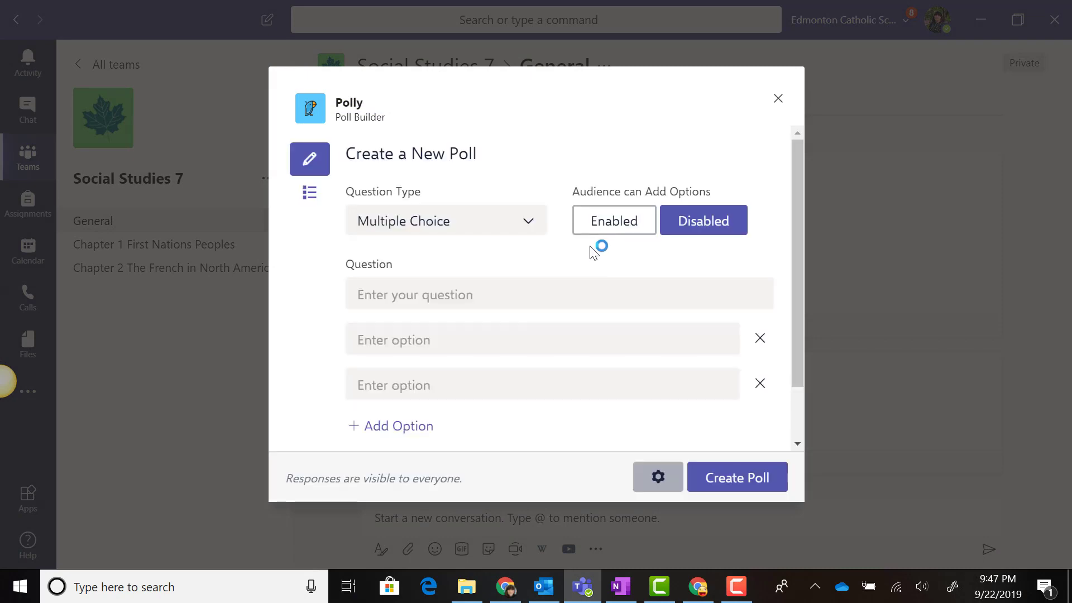
Try the 1-to-5 and Agree/Disagree question types for the new poll
left_click(533, 233)
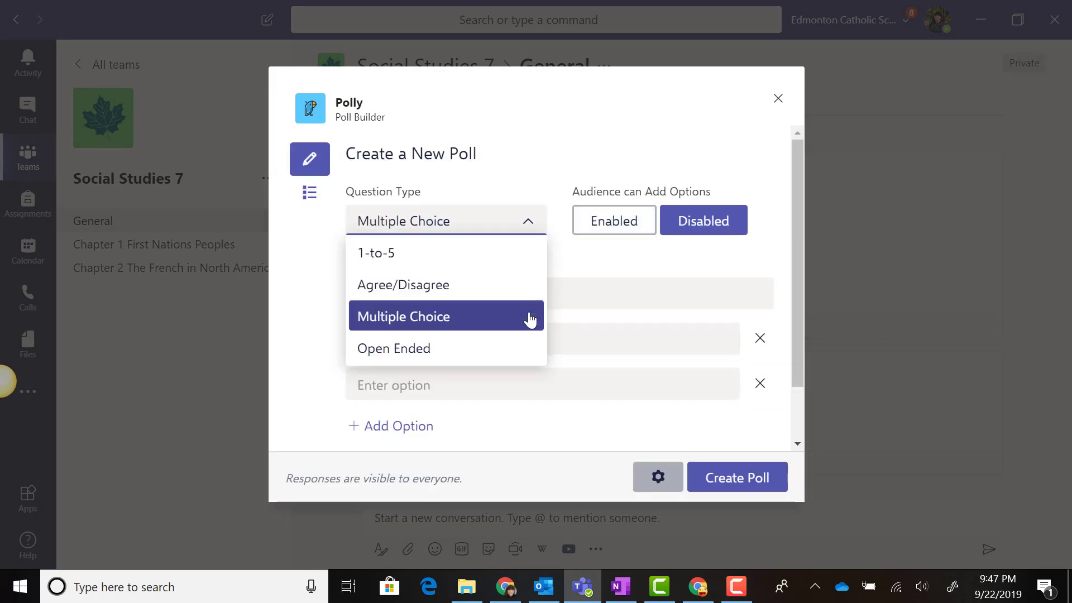
left_click(526, 256)
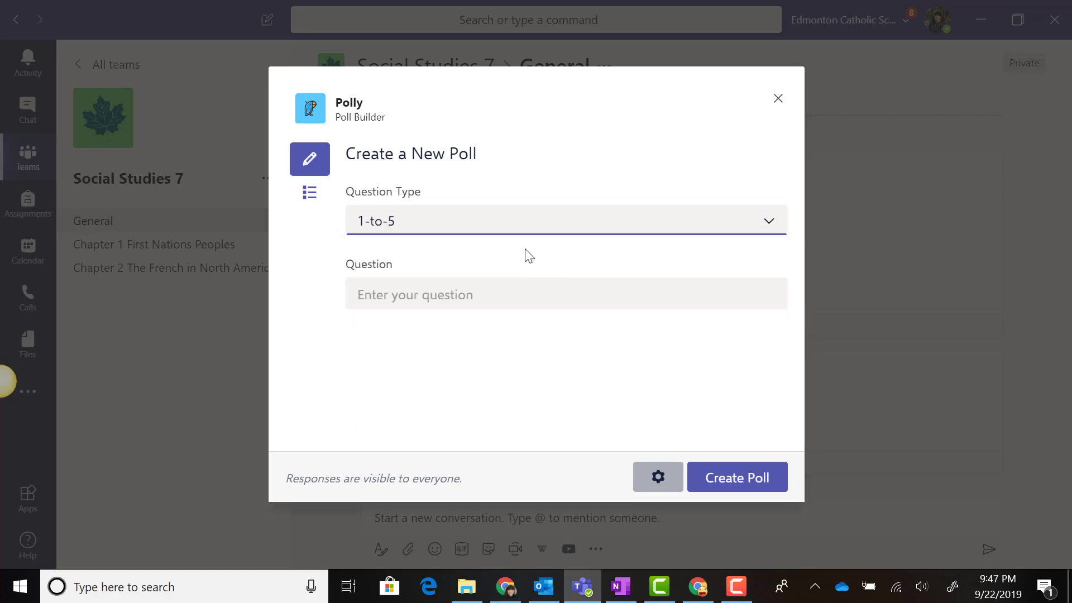
left_click(764, 223)
left_click(522, 300)
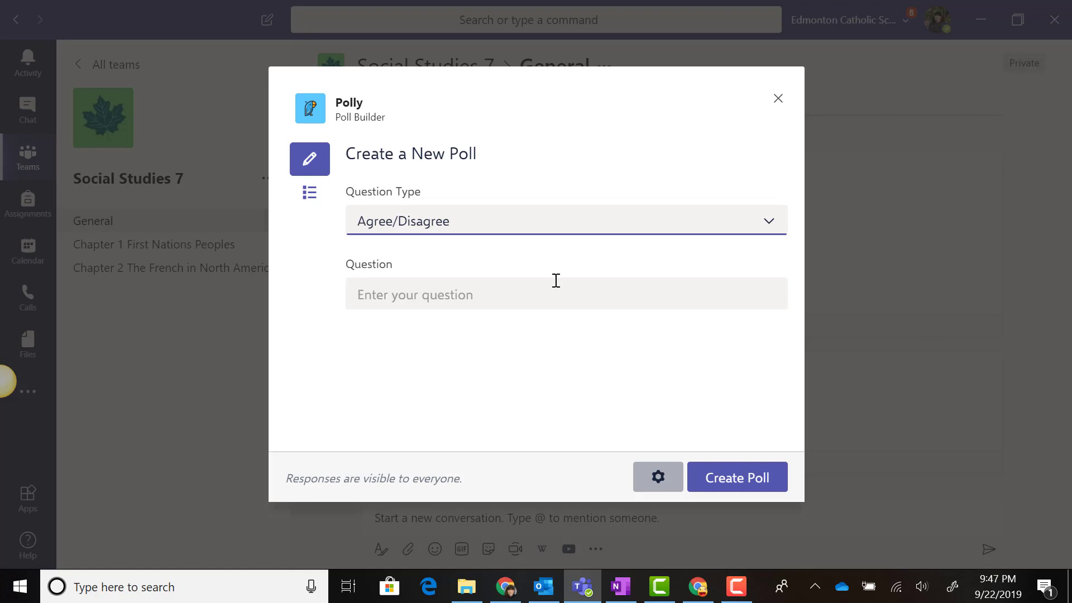
Create an Open Ended poll asking "What were the impacts of the Vikings arrival in North America?" and send it to the General channel
left_click(608, 238)
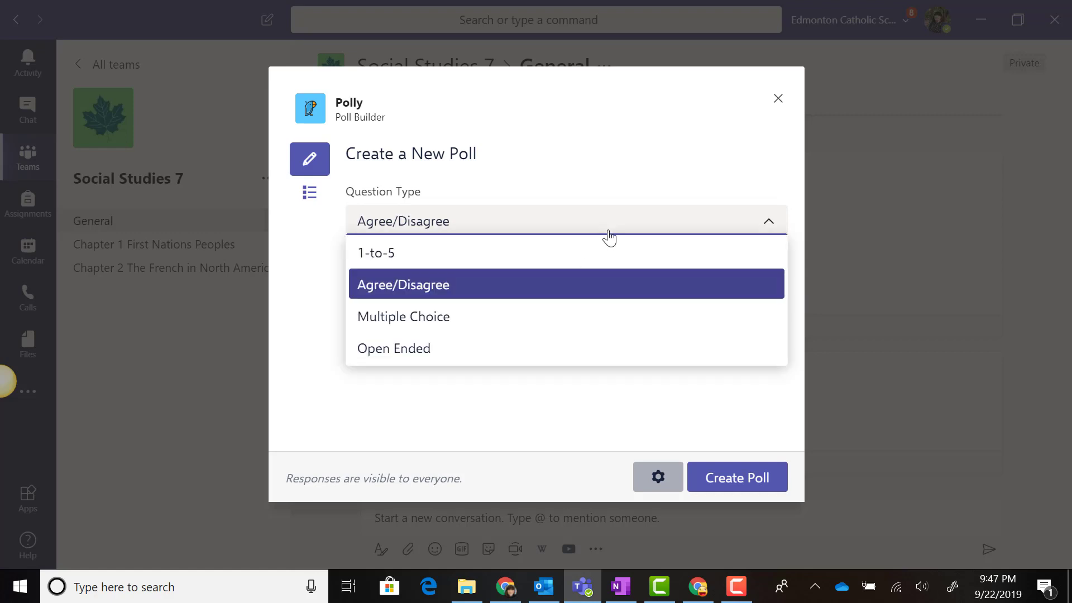
left_click(517, 355)
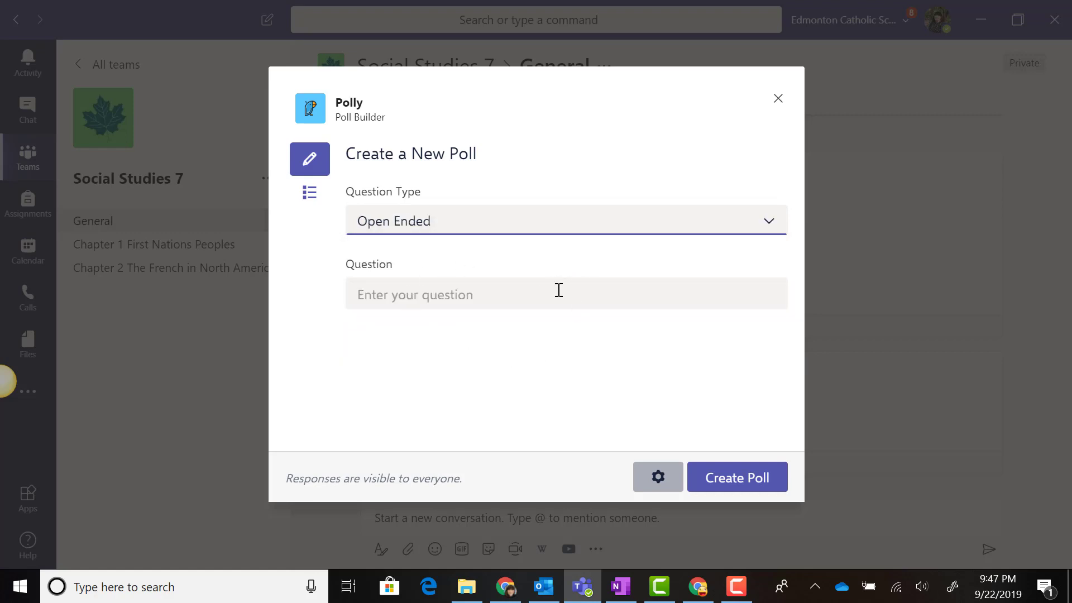
left_click(575, 233)
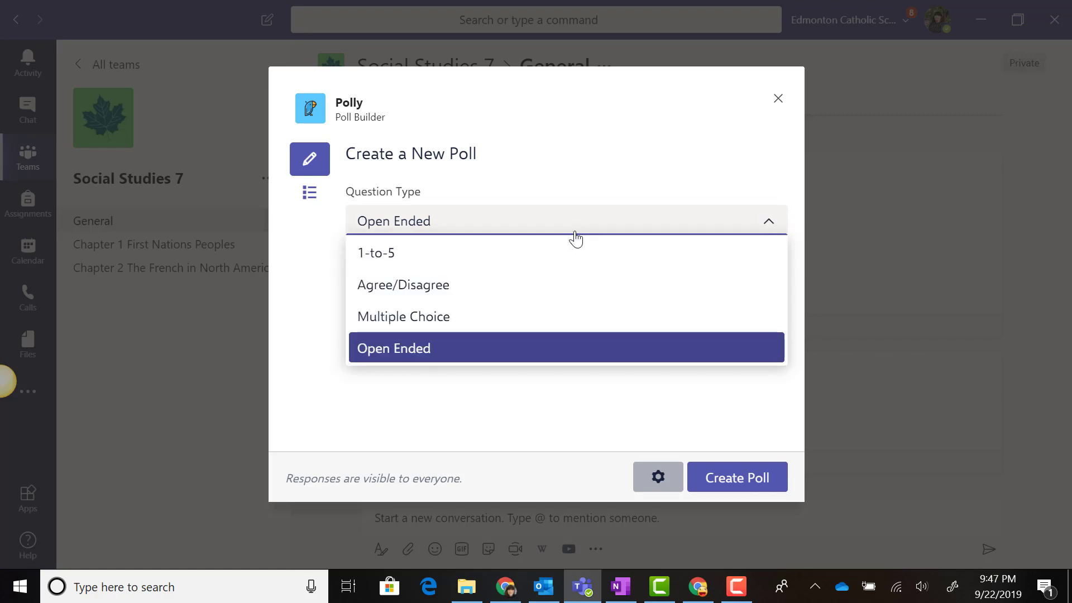
left_click(575, 233)
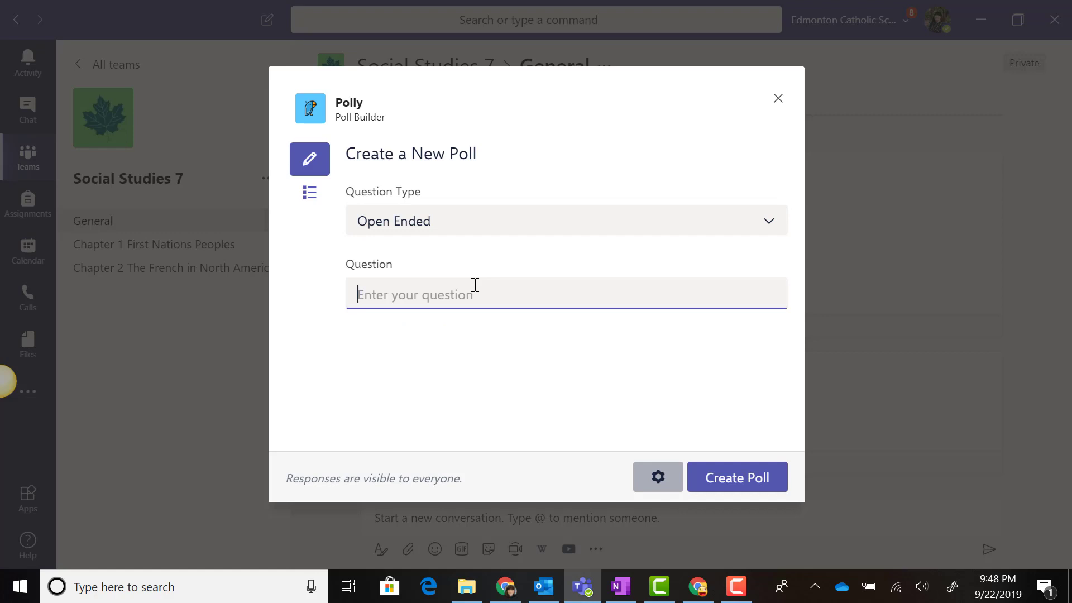
type("What were the impacts of the Vikings arrival in North America?")
left_click(722, 476)
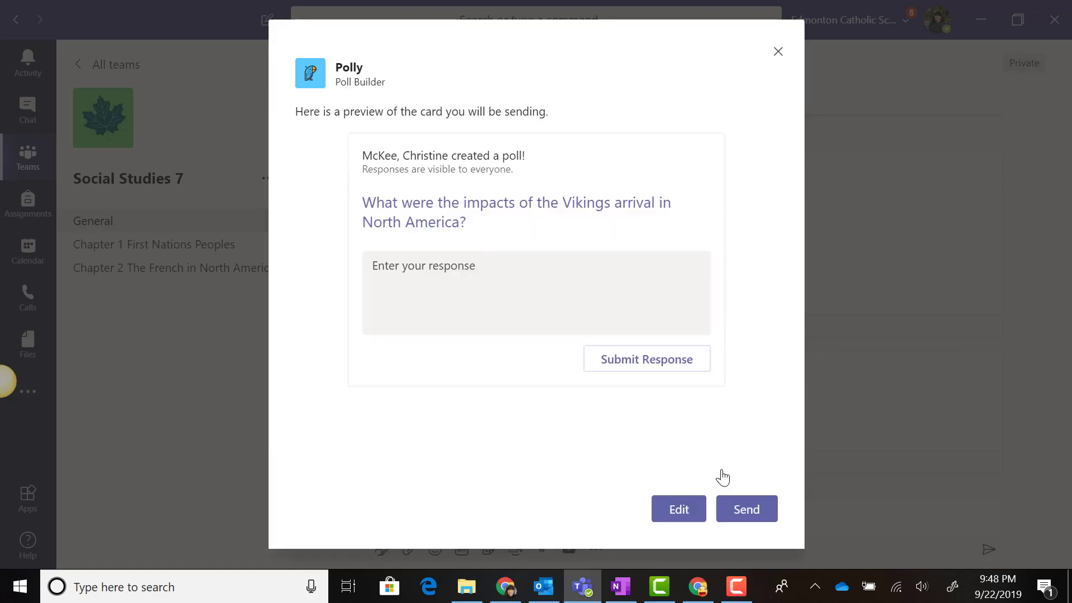
left_click(755, 509)
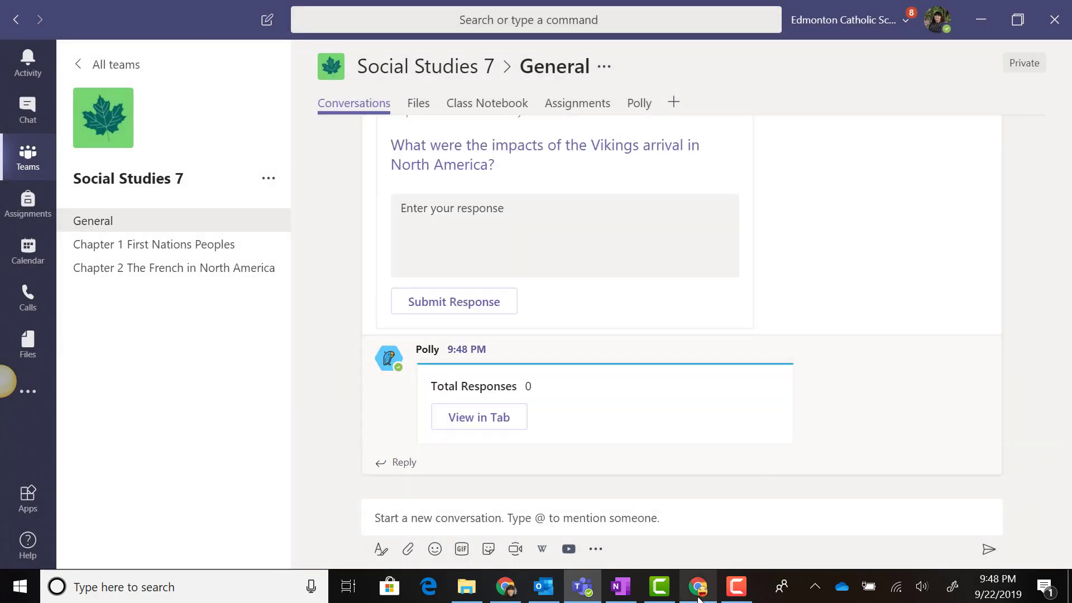
Switch to the student's Teams in Chrome and examine the Vikings poll and its response box
mouse_move(699, 599)
left_click(773, 506)
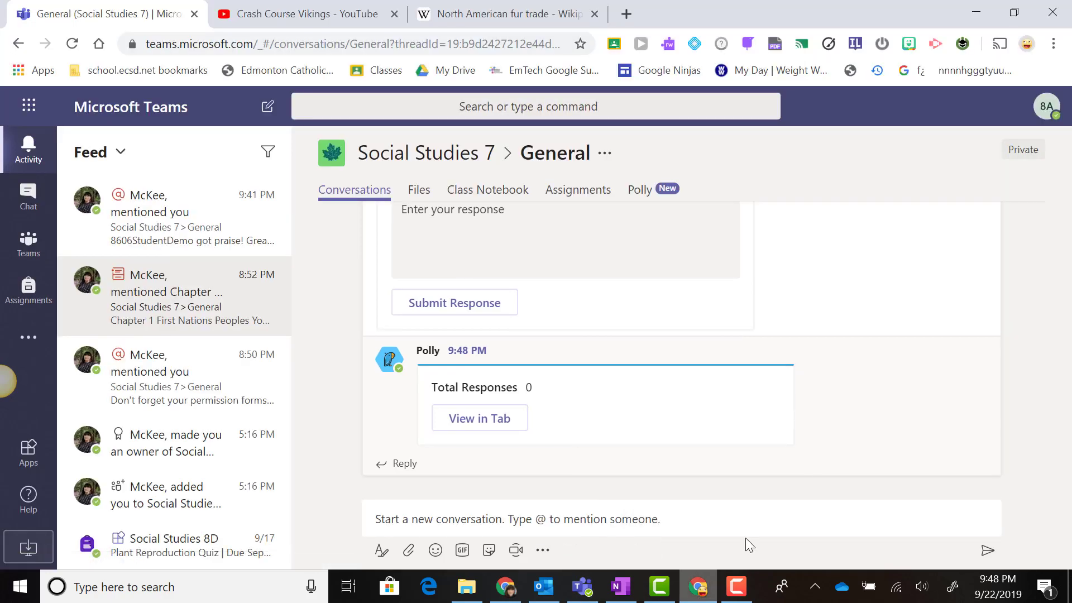
scroll(873, 391, "up", 3)
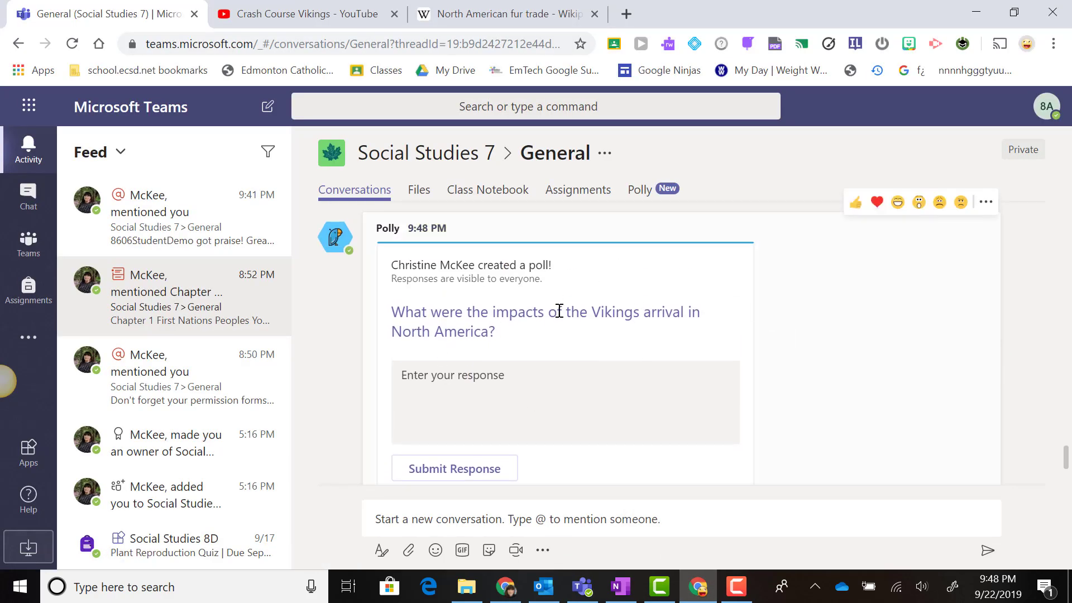
left_click(475, 405)
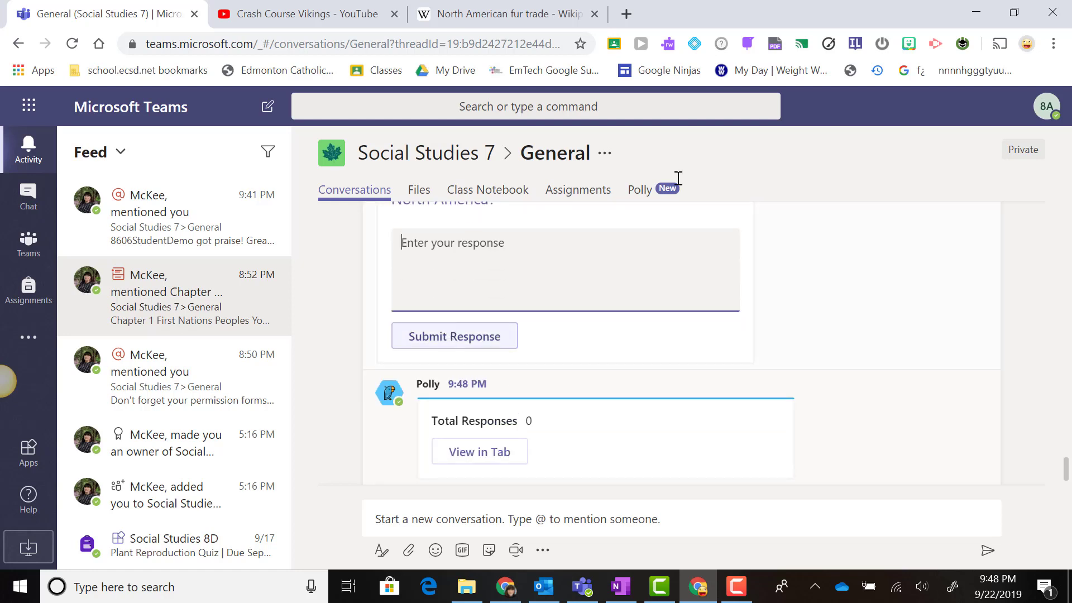
View the channel's Polly results as the student, and return to the teacher's Teams desktop app
left_click(647, 191)
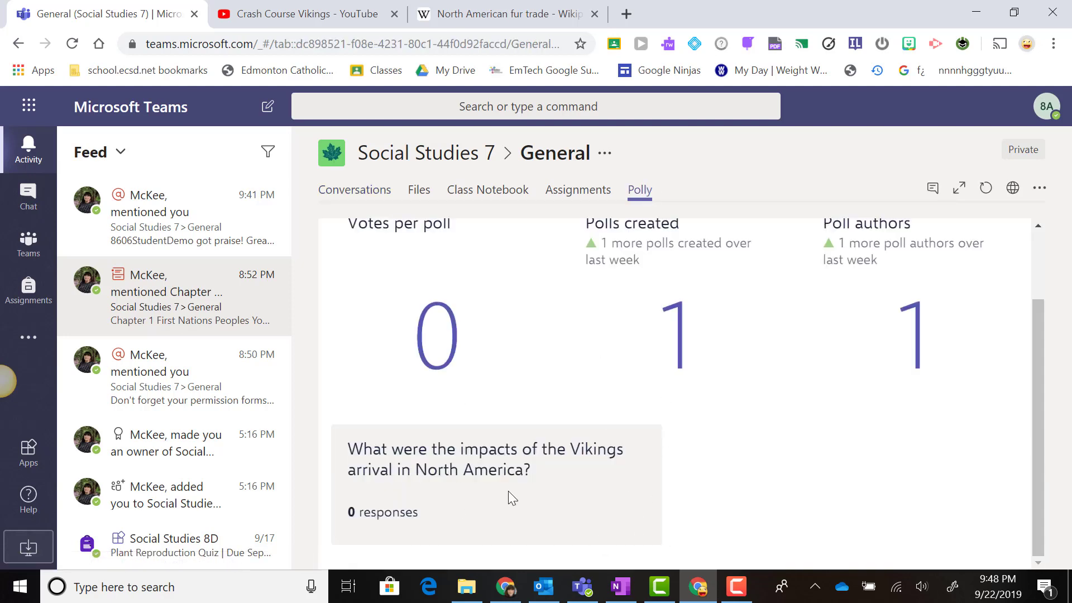
left_click(377, 198)
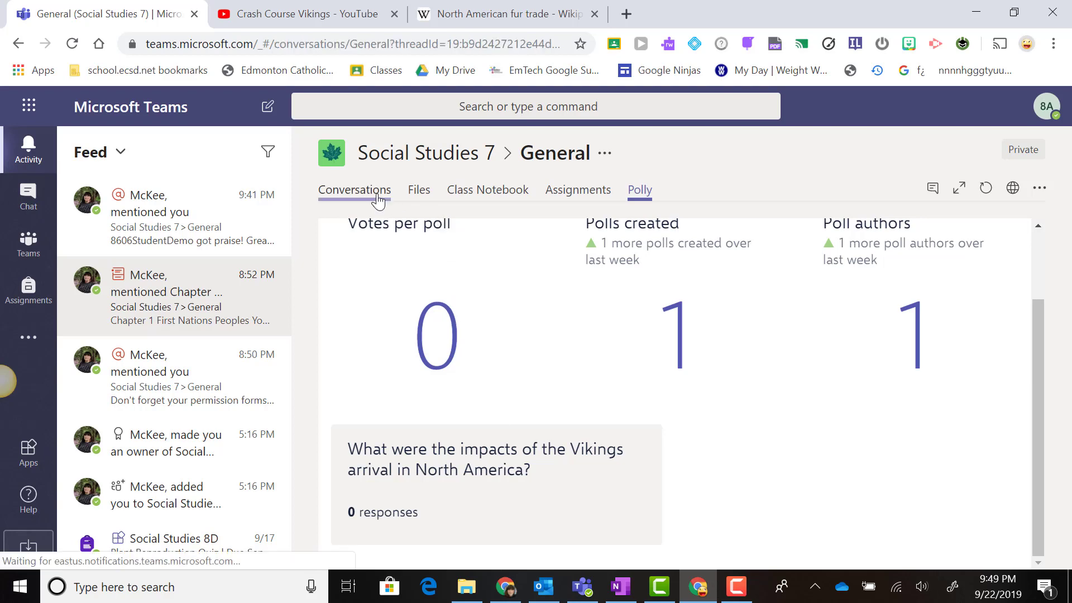
key("alt+Tab")
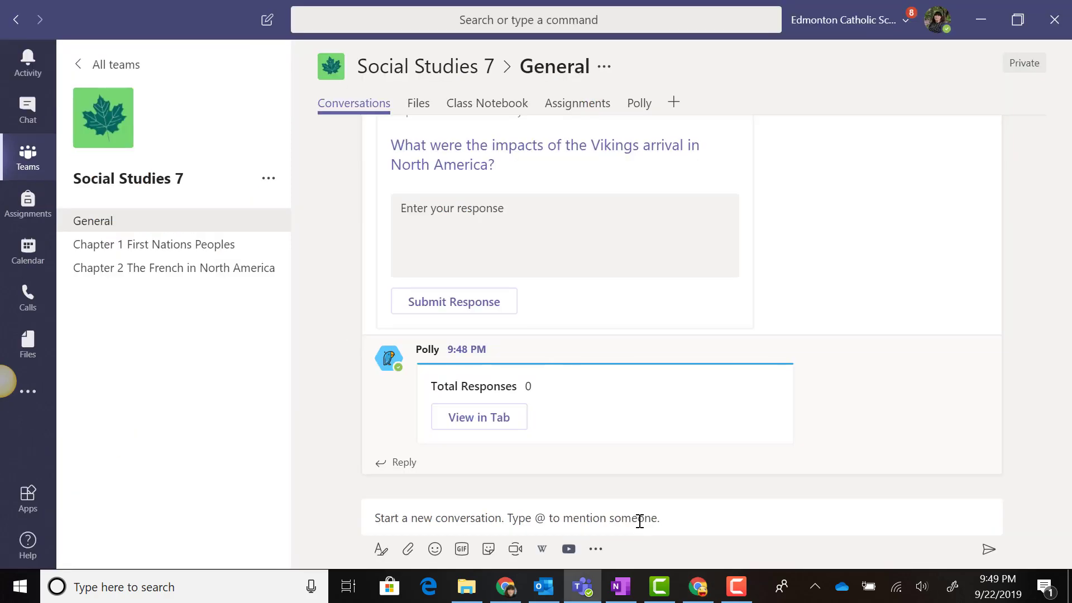